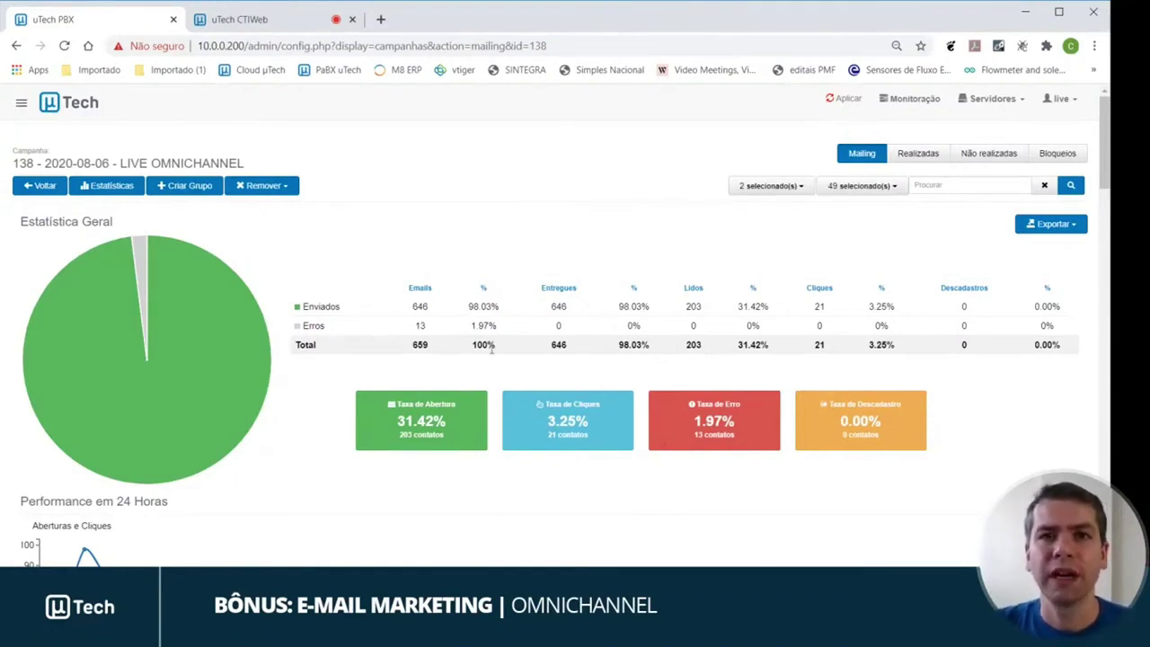
# Step: Review the campaign's general statistics for total emails, delivery rate, clicks and reads
pyautogui.moveTo(182, 280)
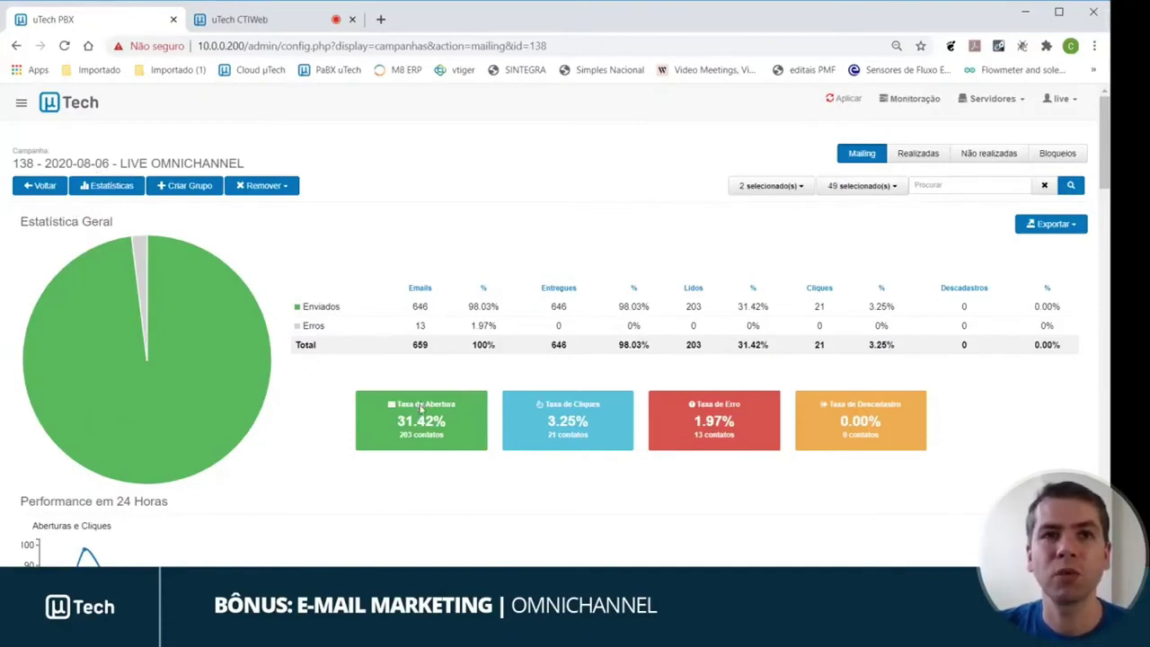
pyautogui.doubleClick(416, 346)
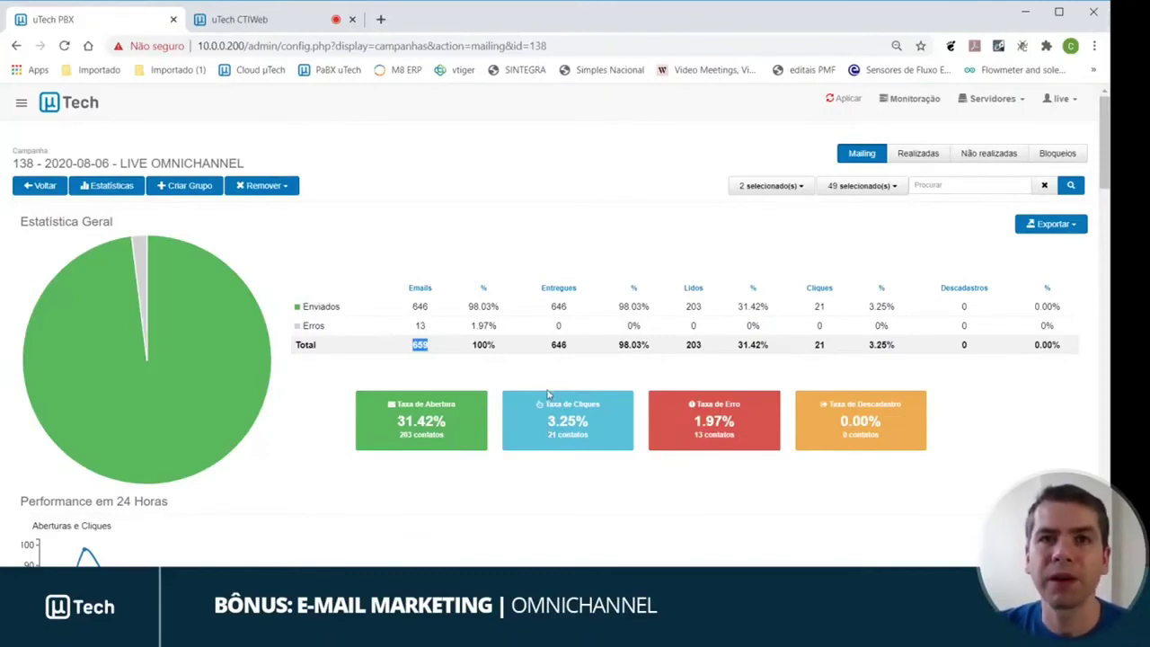
pyautogui.moveTo(626, 306); pyautogui.dragTo(655, 310)
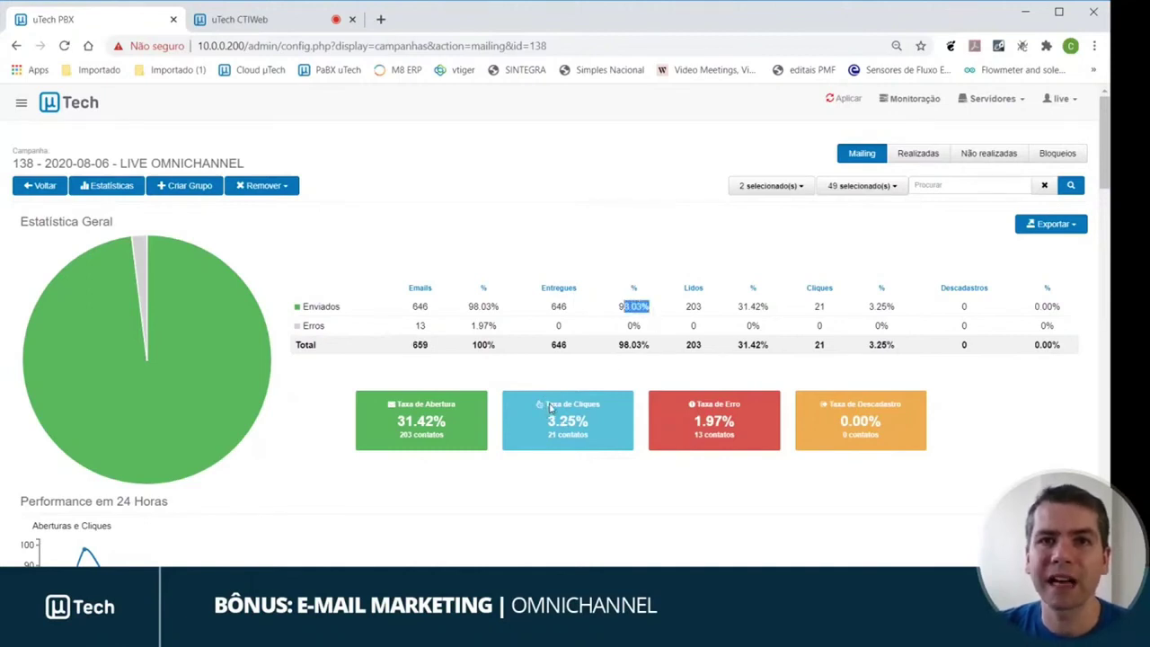
pyautogui.click(551, 433)
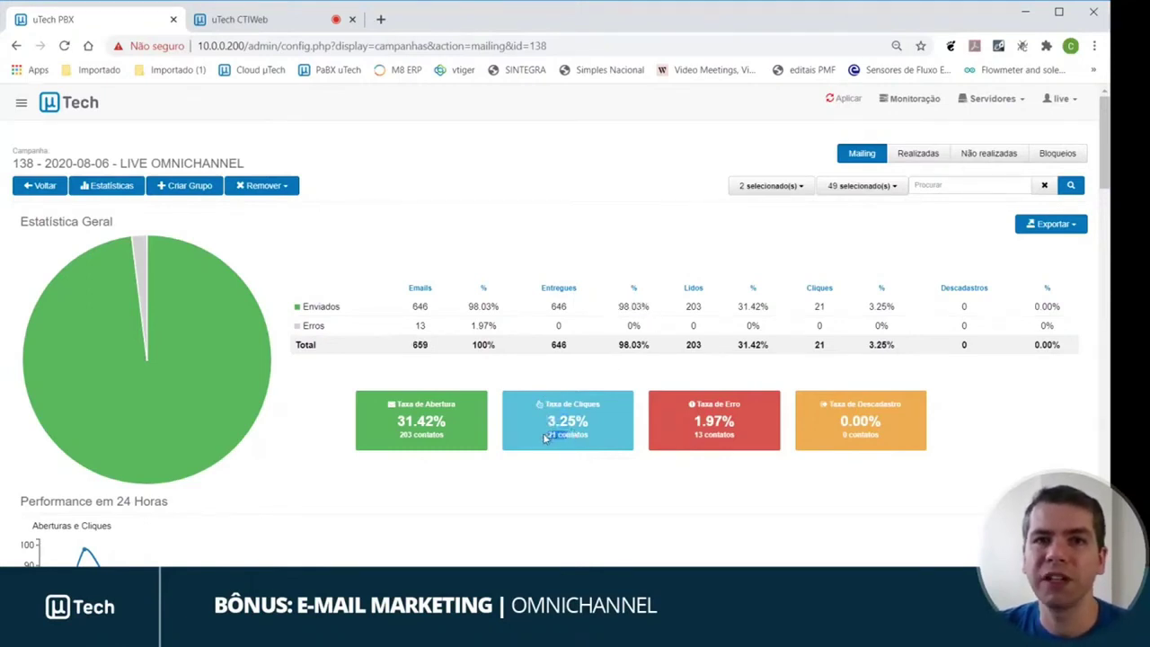
pyautogui.doubleClick(696, 306)
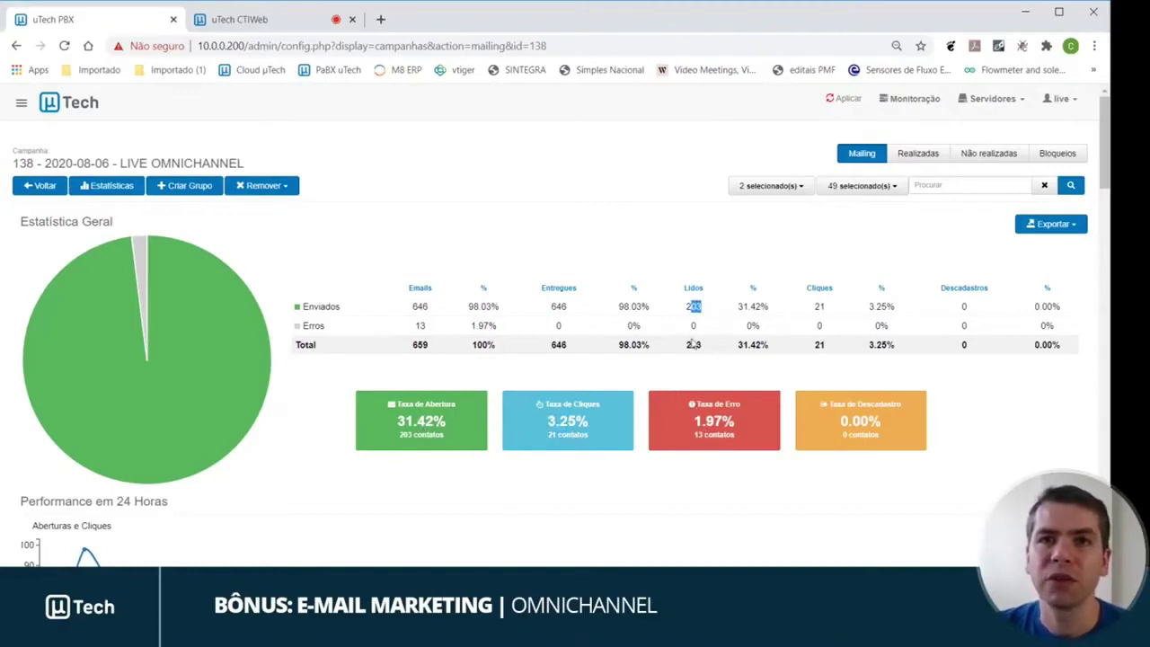
pyautogui.click(743, 307)
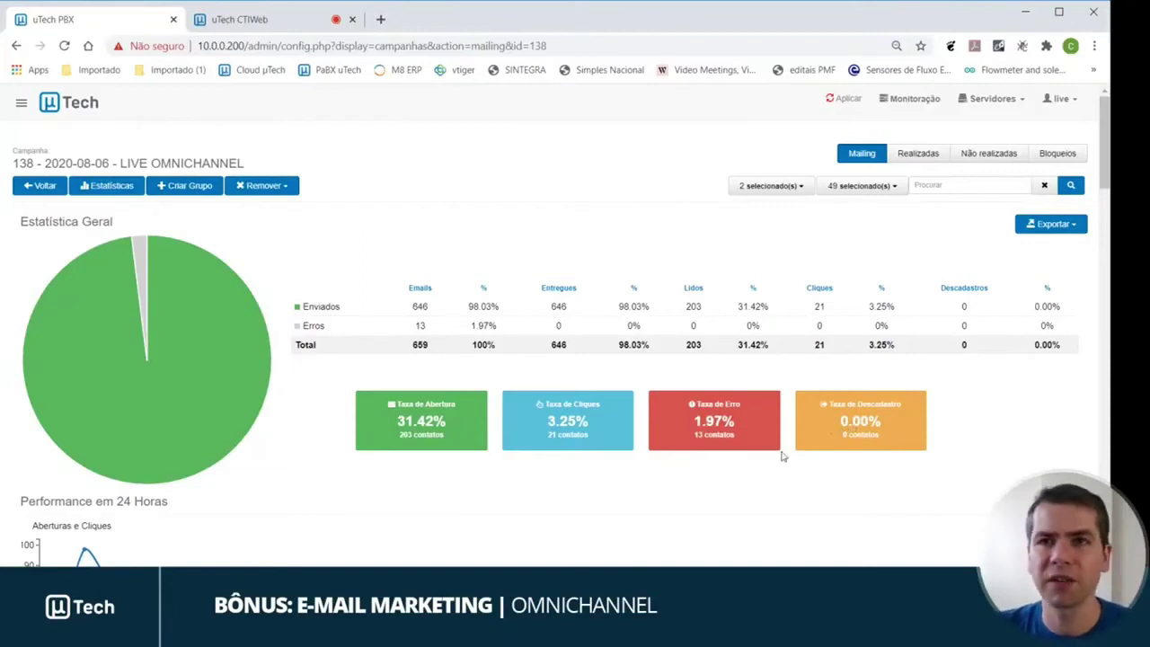
# Step: Examine the 24-hour chart of opens and clicks and the Top 10 ranking of most engaged contacts
pyautogui.scroll(-4, 781, 456)
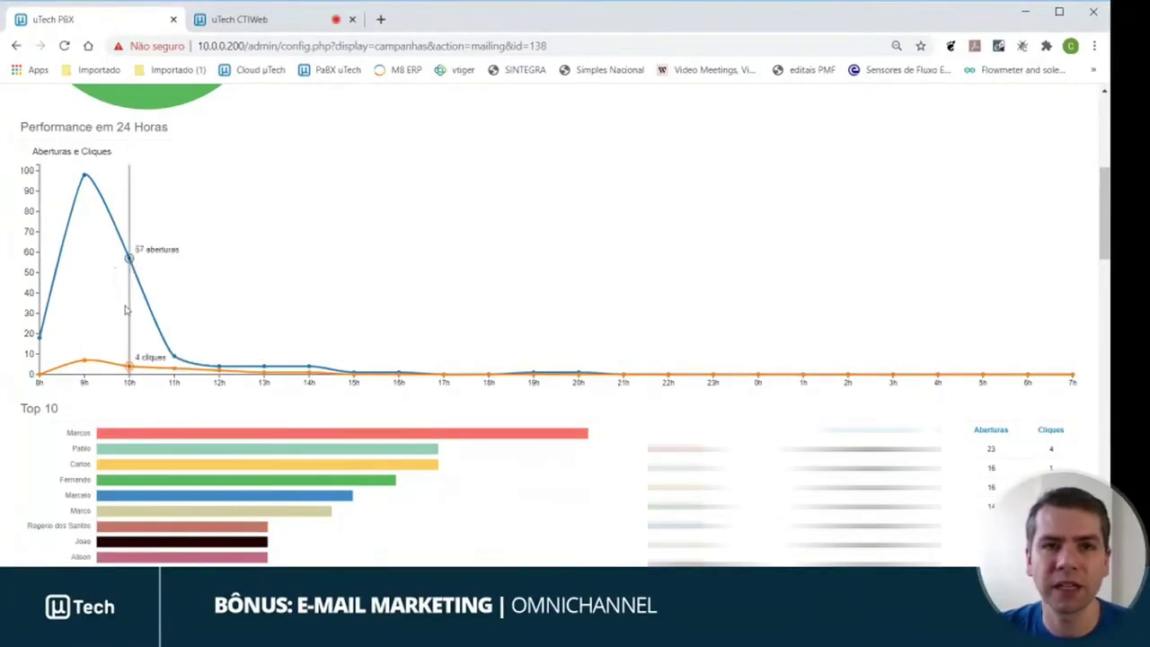
pyautogui.scroll(-1, 115, 341)
pyautogui.scroll(-1, 116, 341)
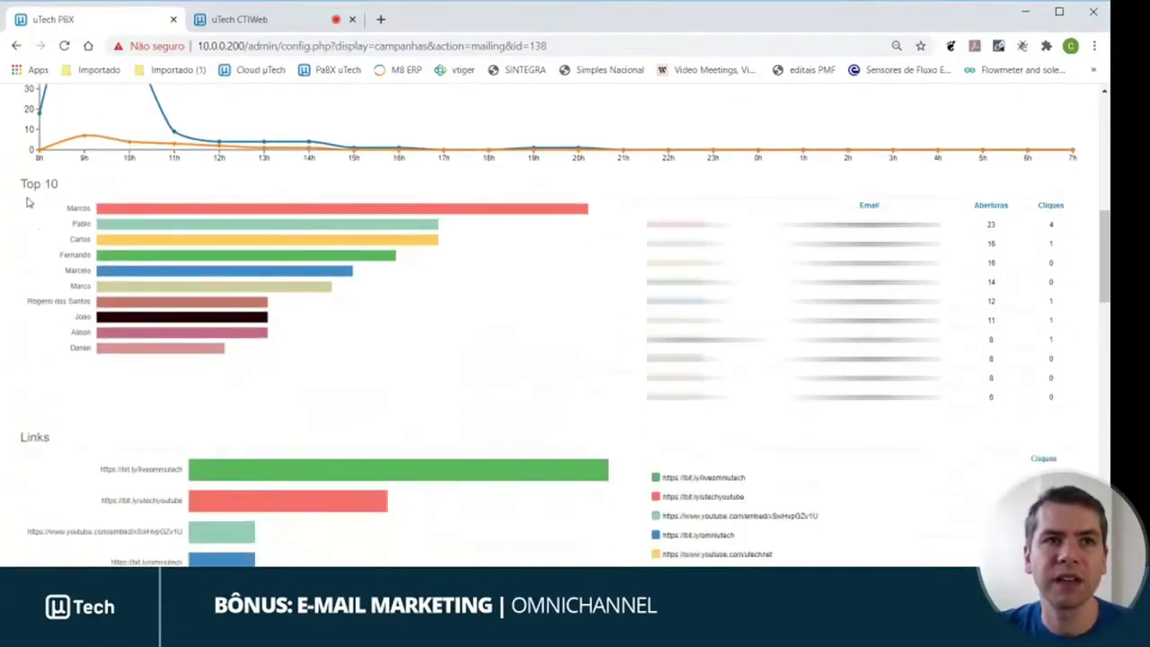
pyautogui.moveTo(21, 184); pyautogui.dragTo(57, 182)
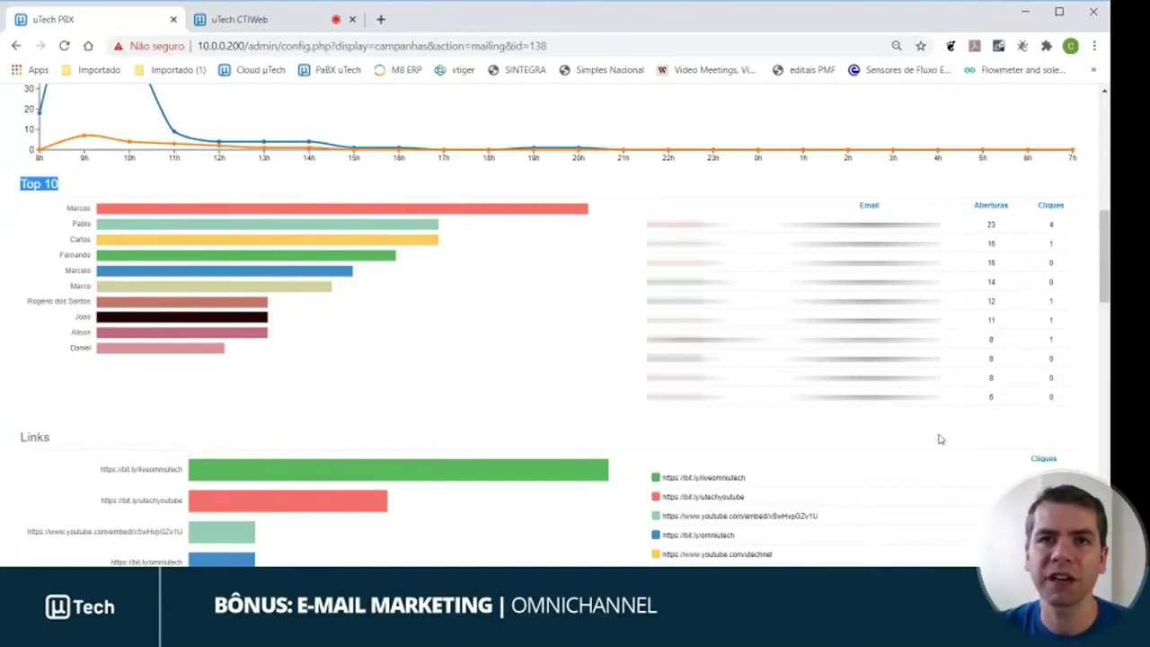
# Step: Examine the Links section for the number of clicks on each campaign link
pyautogui.scroll(-1, 934, 437)
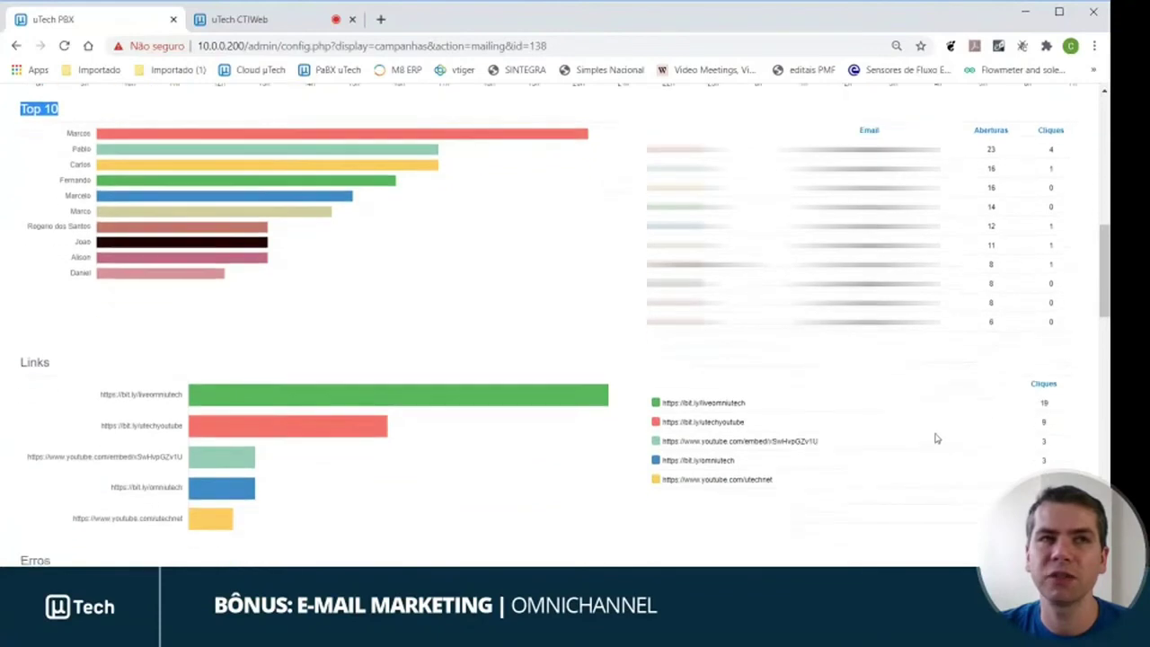
pyautogui.click(26, 362)
pyautogui.scroll(-1, 93, 409)
pyautogui.scroll(-2, 93, 409)
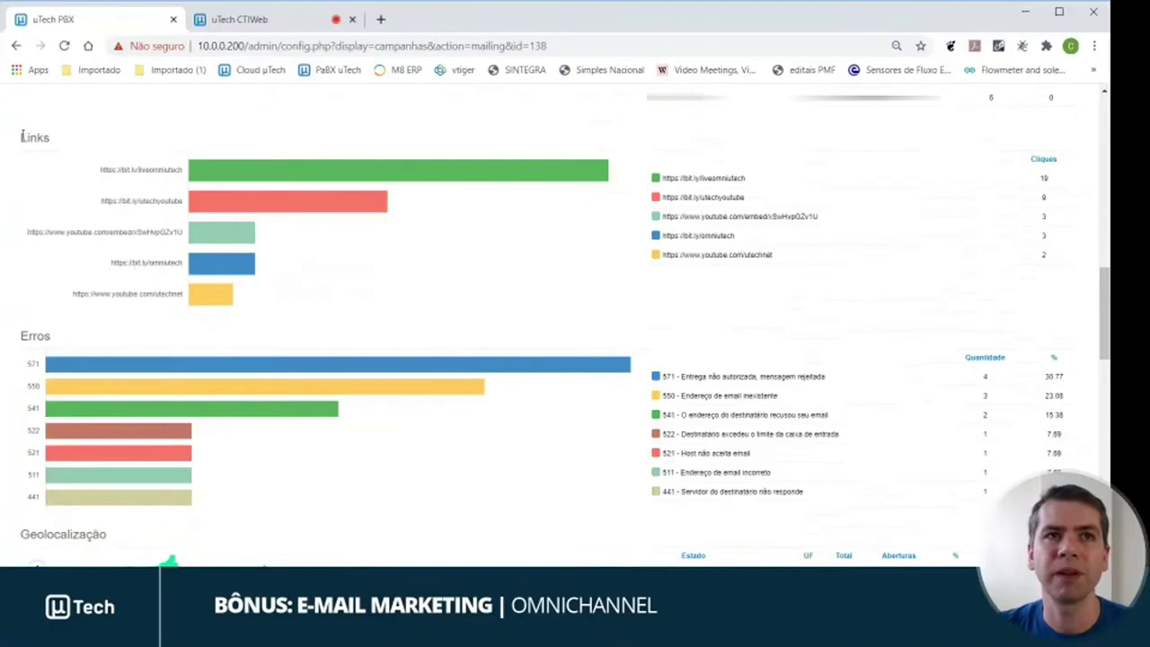
pyautogui.moveTo(21, 136); pyautogui.dragTo(52, 140)
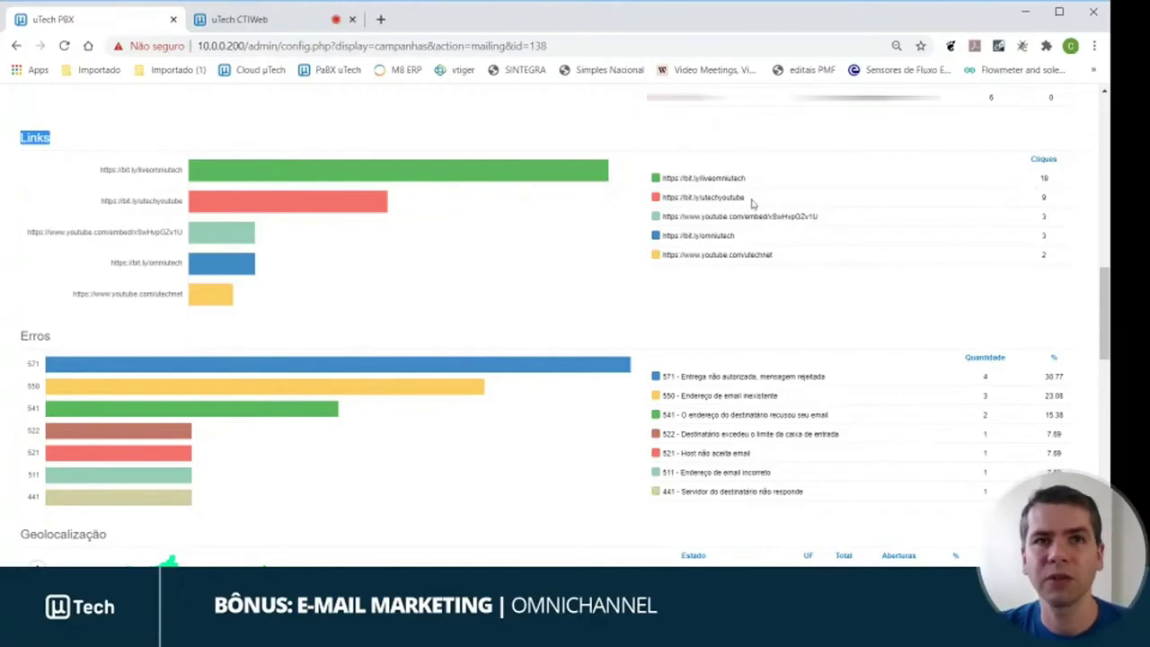
# Step: Check the delivery error reasons in the Erros section, including codes 550 and 521
pyautogui.scroll(-1, 725, 279)
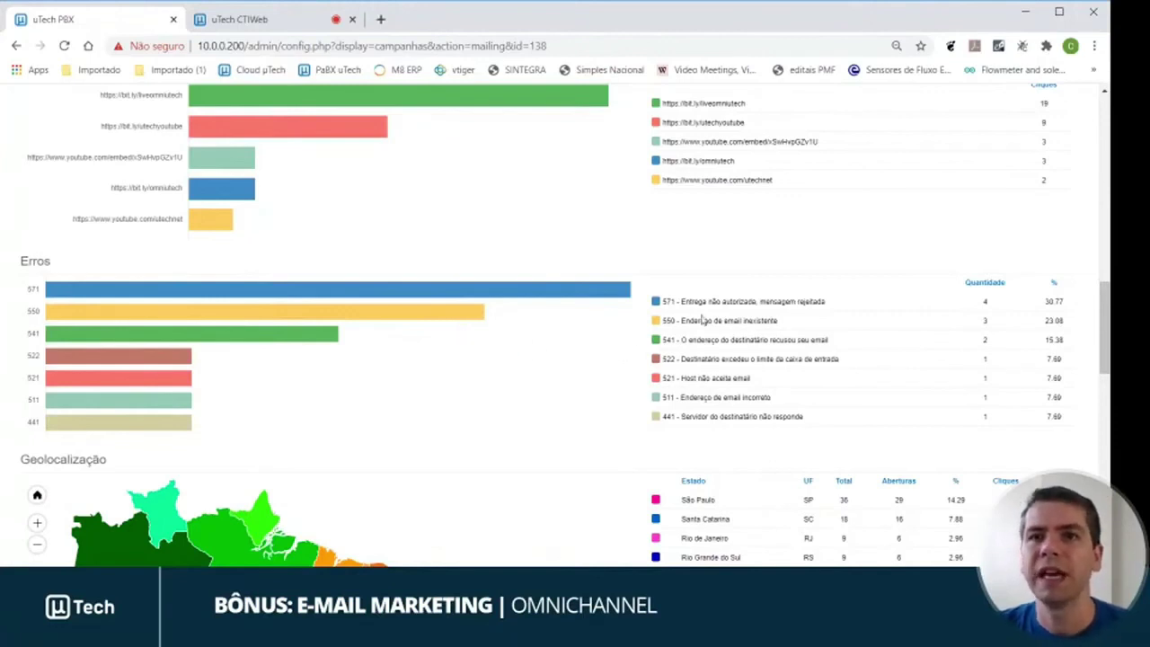
pyautogui.moveTo(682, 320); pyautogui.dragTo(772, 326)
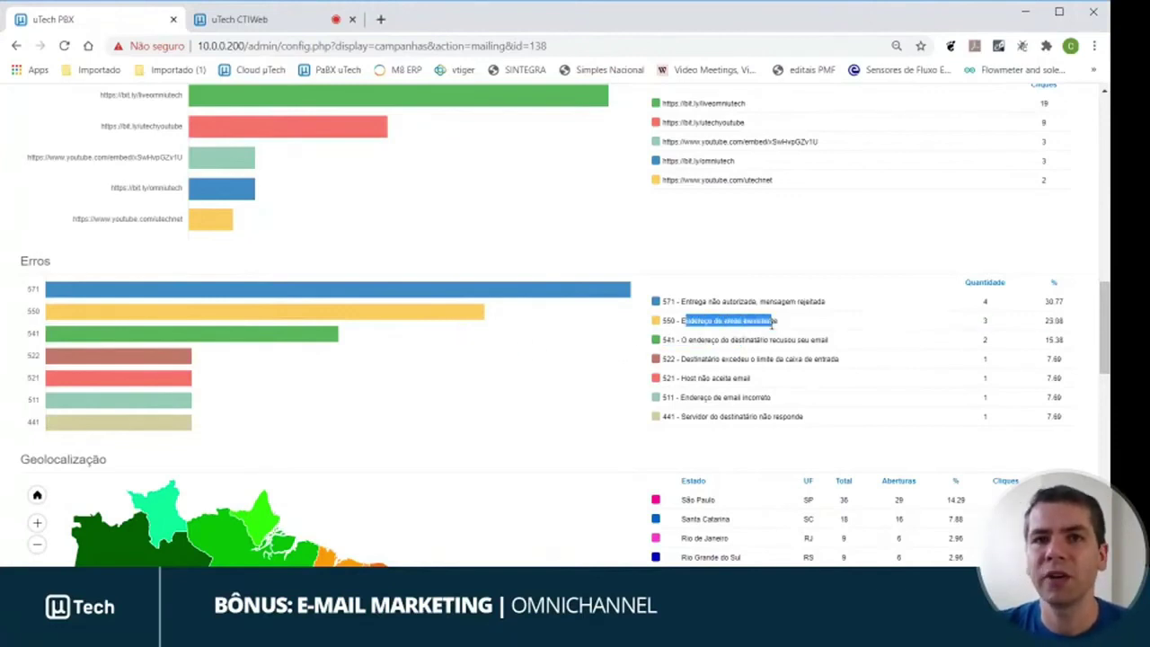
pyautogui.click(771, 319)
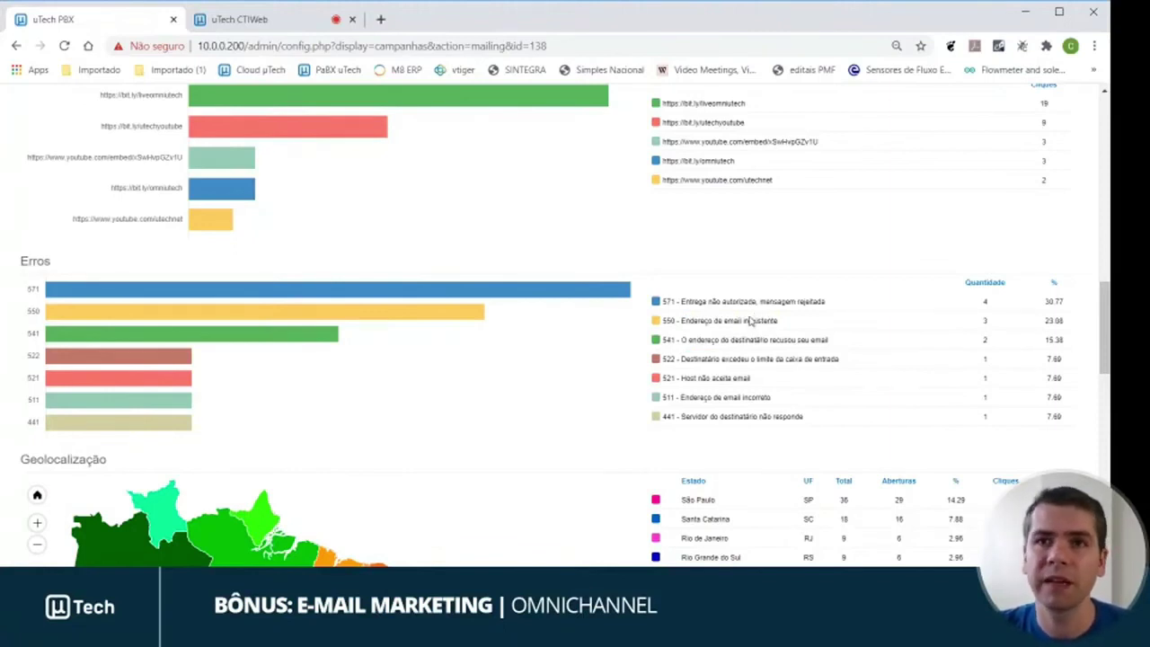
pyautogui.moveTo(680, 379); pyautogui.dragTo(745, 378)
pyautogui.click(744, 381)
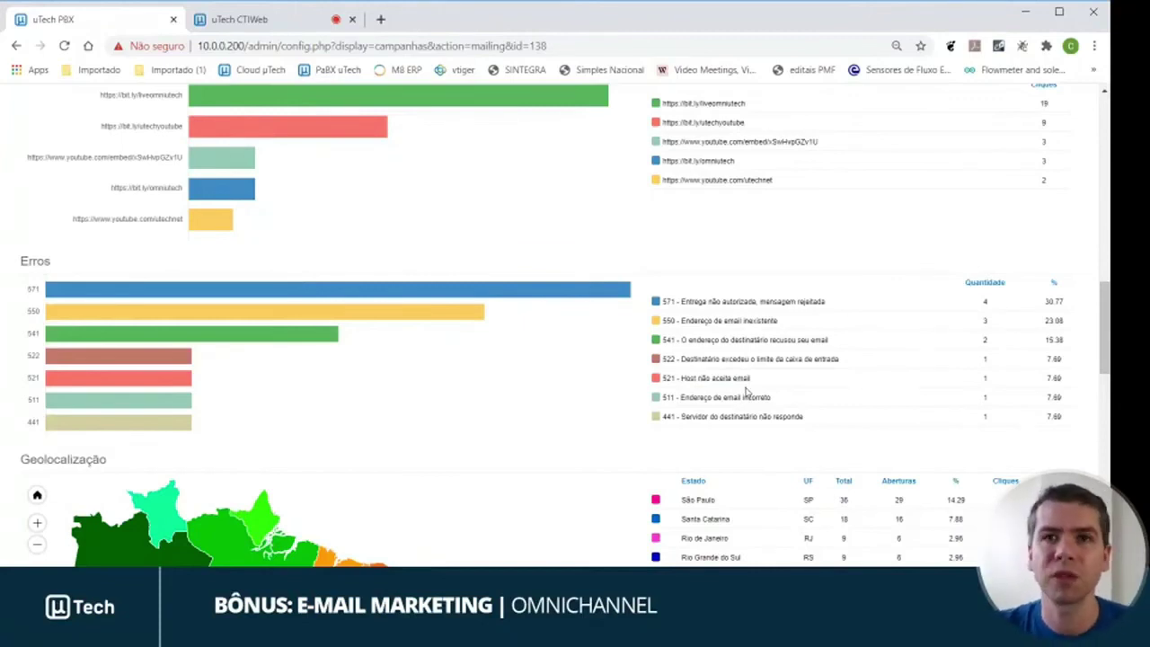
# Step: View the city breakdown for São Paulo from the Geolocalização map, read through its cities, and close it
pyautogui.scroll(-5, 746, 392)
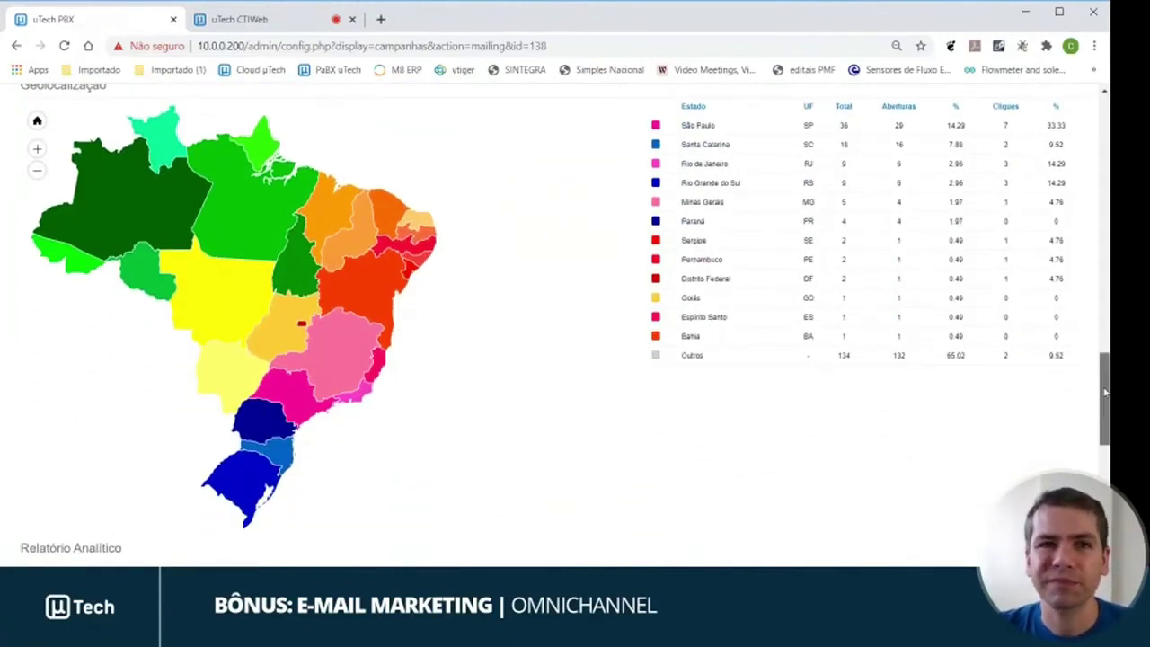
pyautogui.scroll(1, 1104, 392)
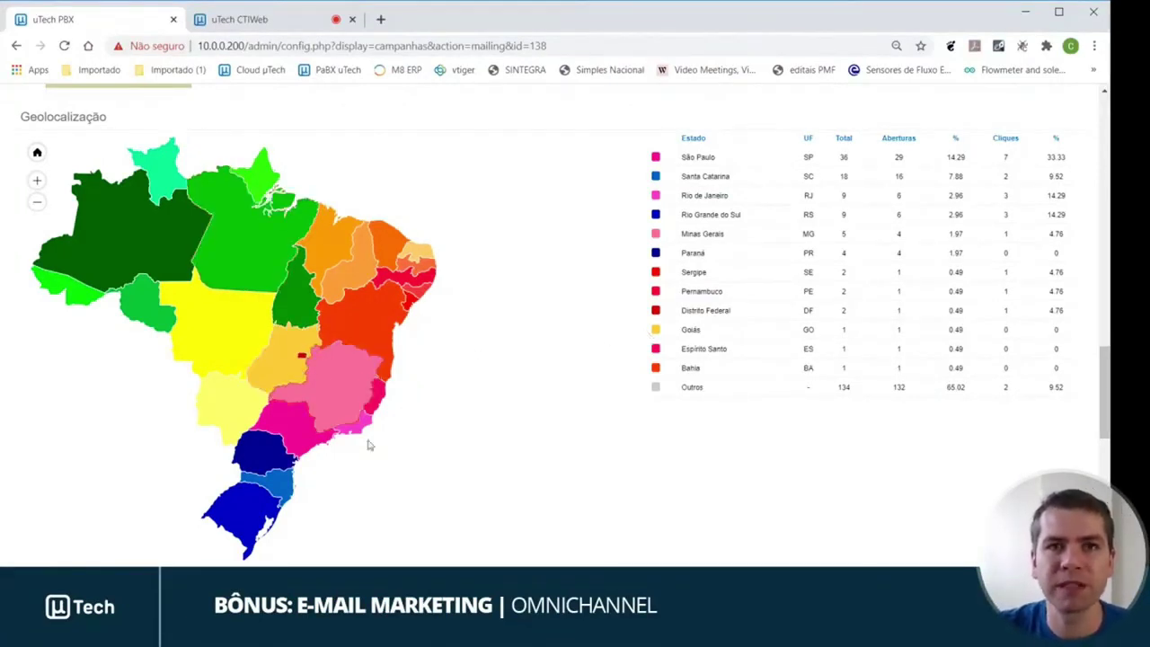
pyautogui.click(300, 433)
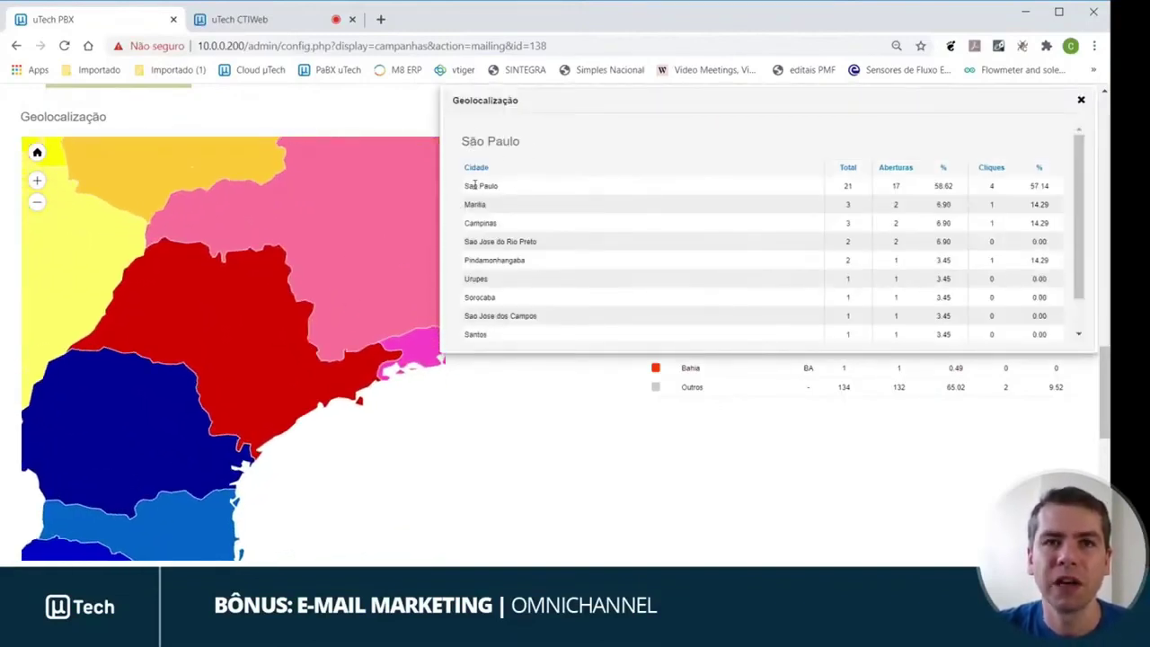
pyautogui.moveTo(465, 186); pyautogui.dragTo(856, 189)
pyautogui.click(849, 185)
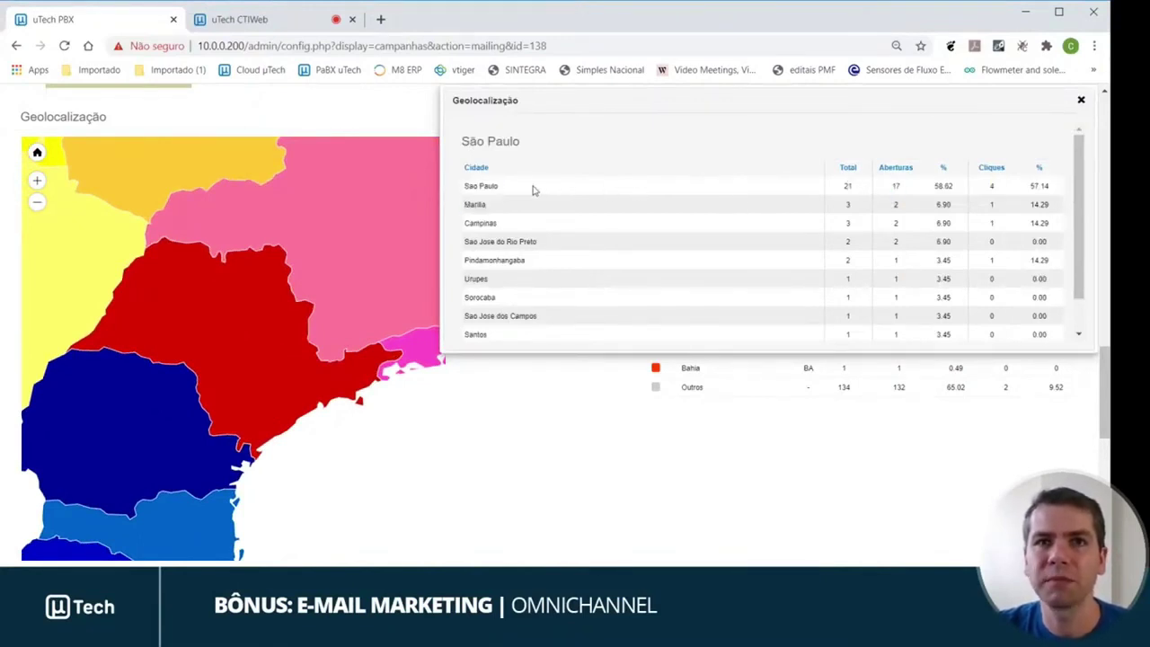
pyautogui.doubleClick(480, 204)
pyautogui.moveTo(499, 210); pyautogui.dragTo(501, 251)
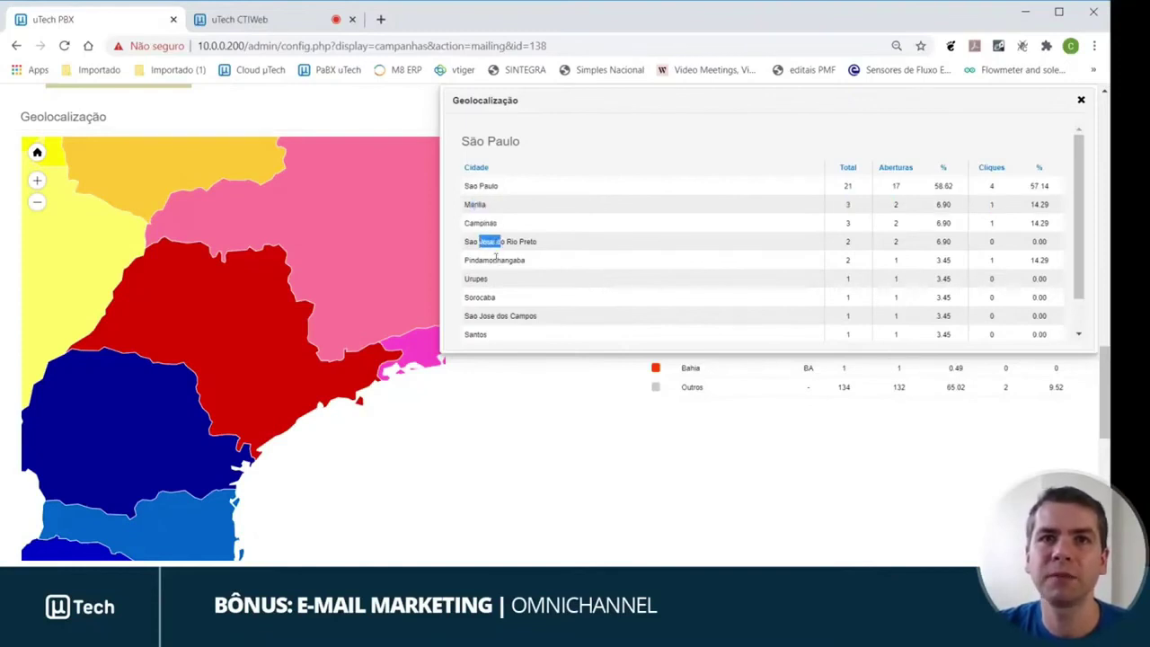
pyautogui.click(495, 257)
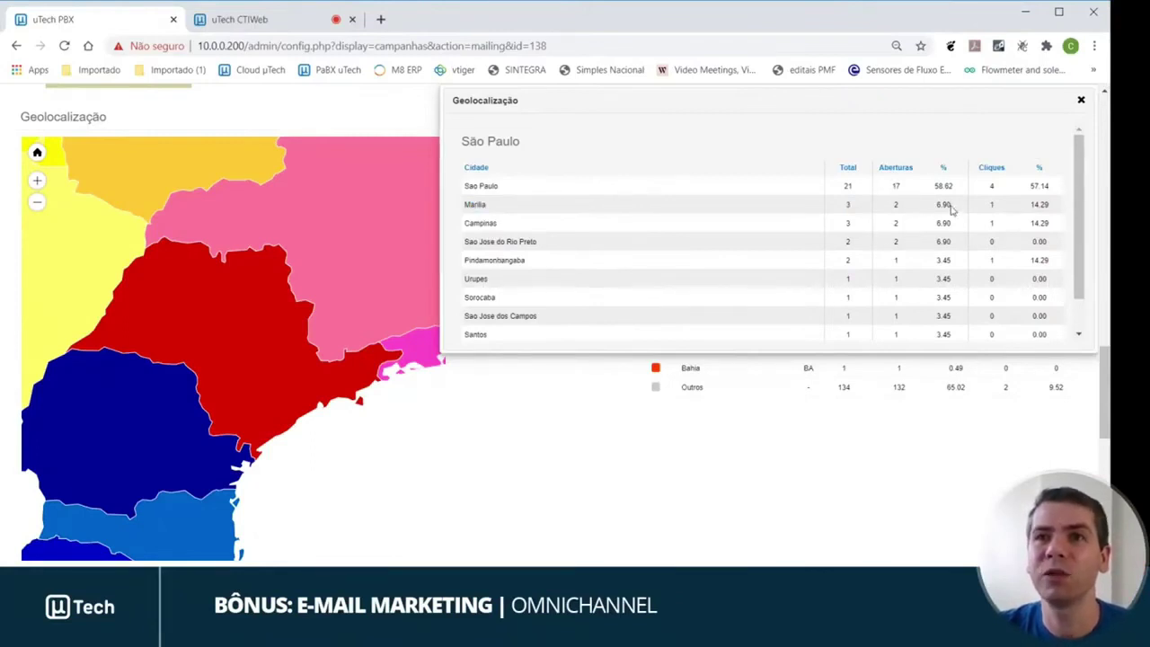
pyautogui.click(1081, 100)
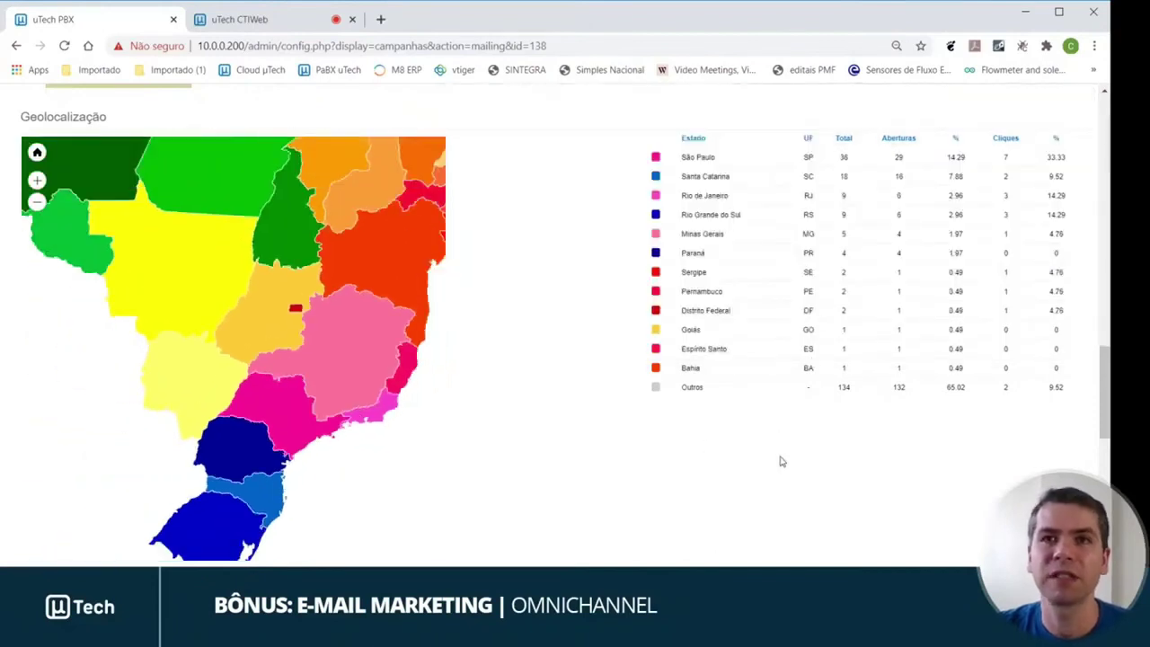
# Step: Check the Outros row and its total in the geolocation table of states
pyautogui.scroll(1, 822, 468)
pyautogui.scroll(-1, 816, 465)
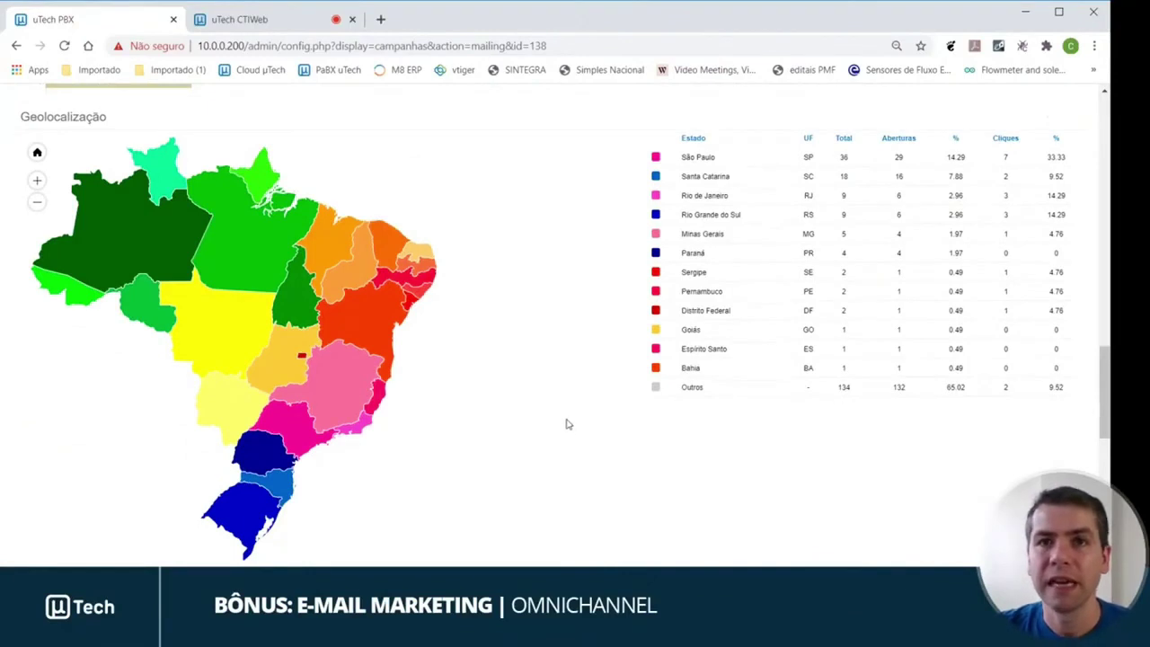
pyautogui.doubleClick(691, 387)
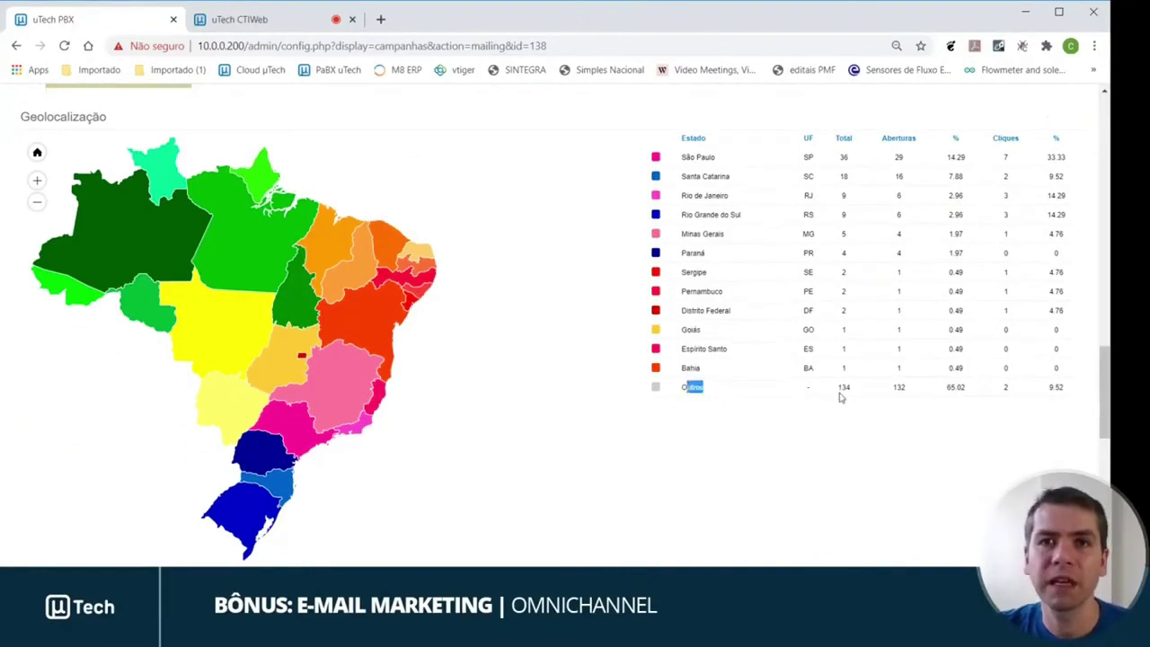
pyautogui.doubleClick(845, 388)
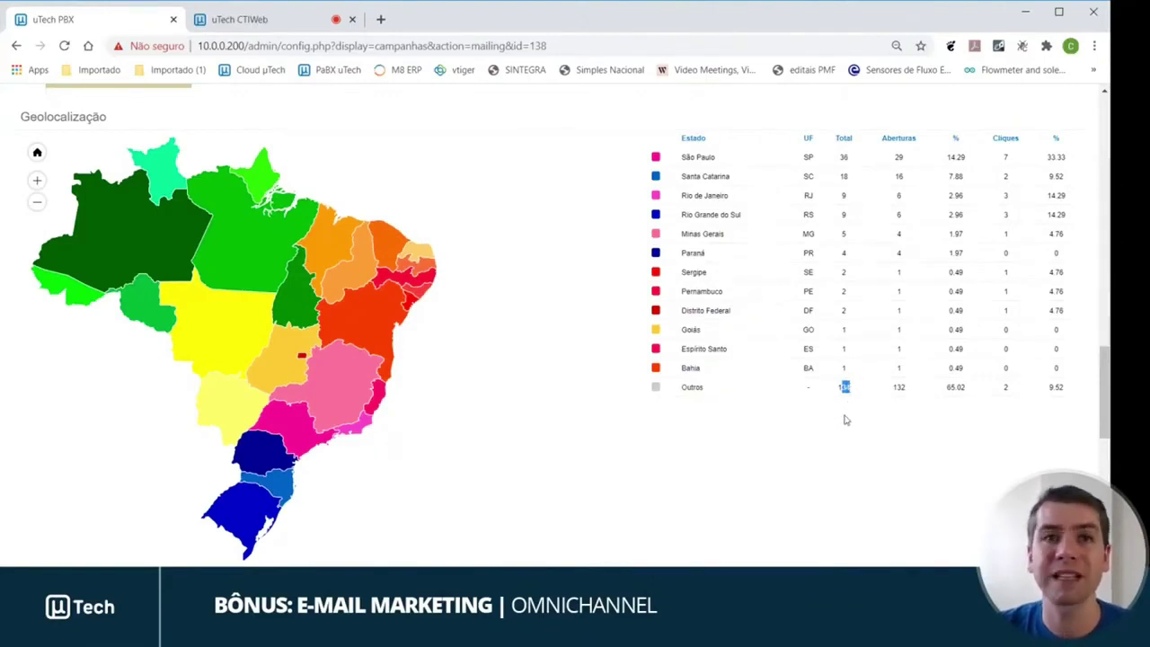
pyautogui.scroll(-1, 847, 422)
pyautogui.scroll(-2, 845, 430)
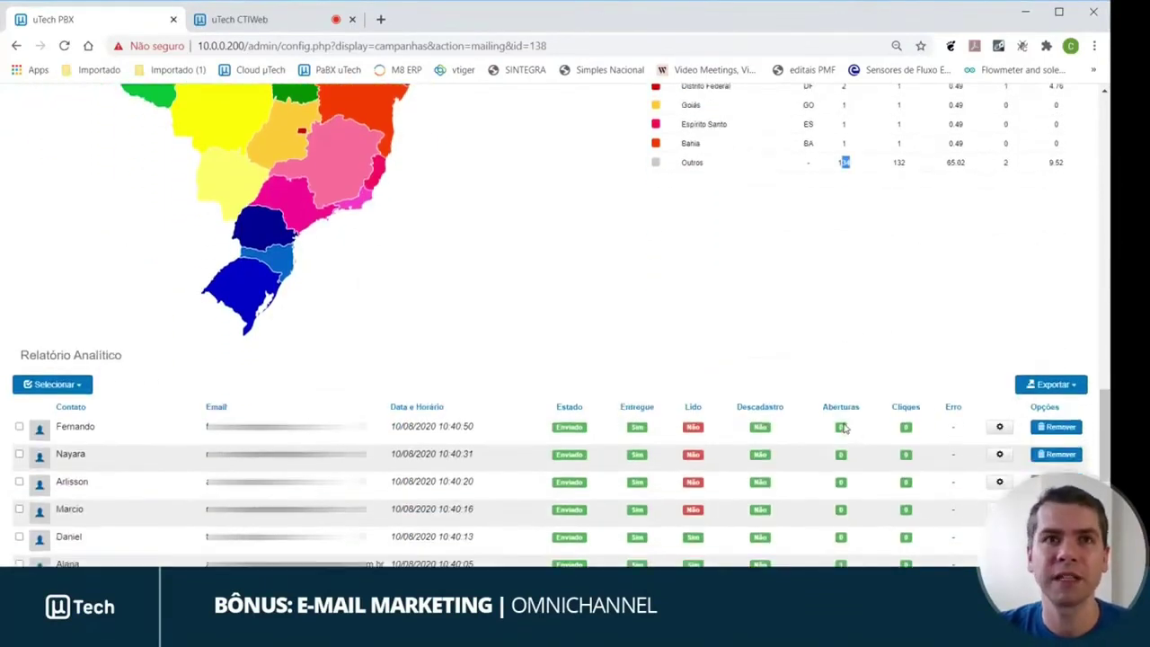
pyautogui.scroll(3, 814, 328)
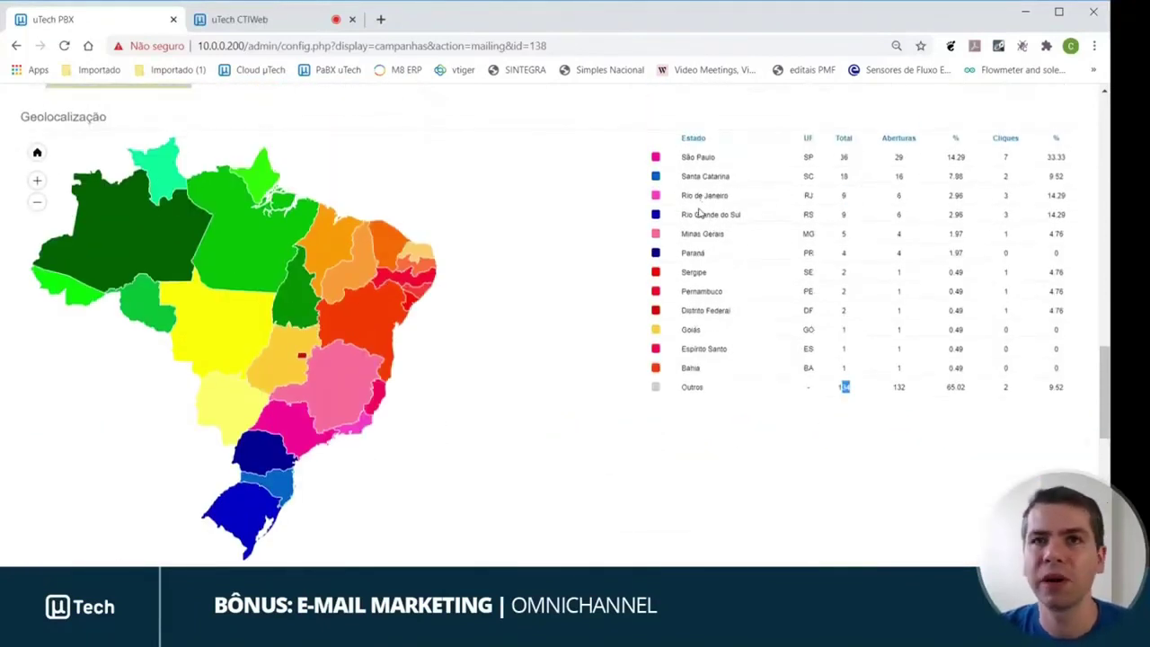
# Step: Look through the Relatório Analítico for each contact's sending, delivery, reading and click status
pyautogui.scroll(-4, 727, 311)
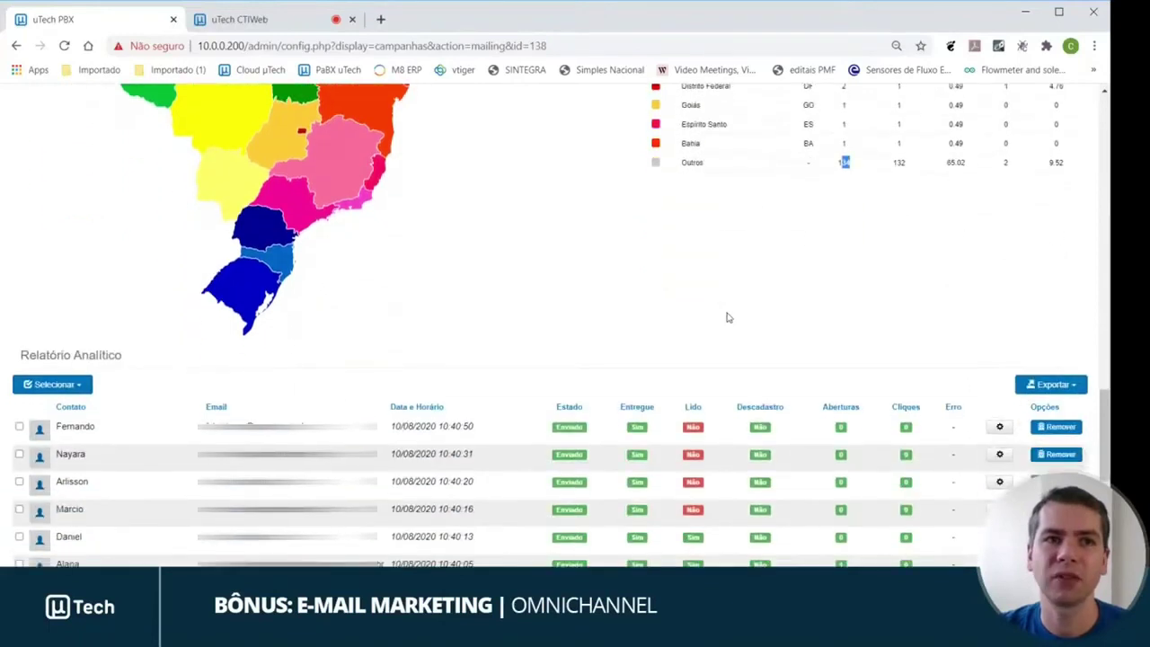
pyautogui.scroll(-1, 727, 316)
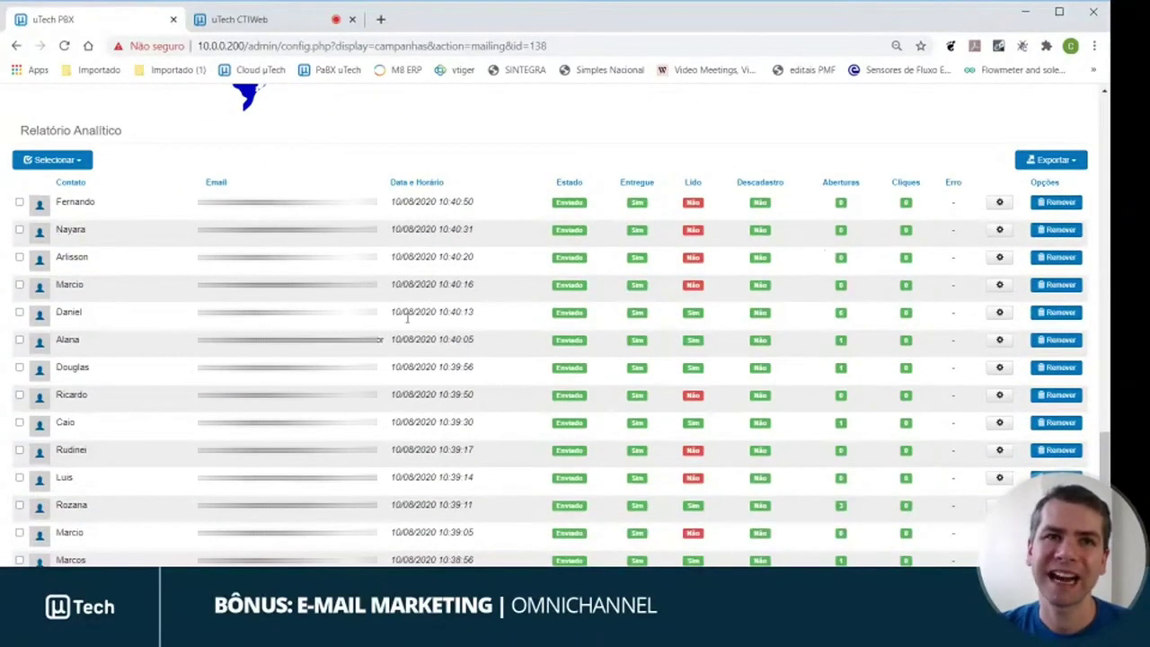
pyautogui.scroll(-1, 616, 431)
pyautogui.scroll(-2, 614, 432)
pyautogui.scroll(2, 614, 432)
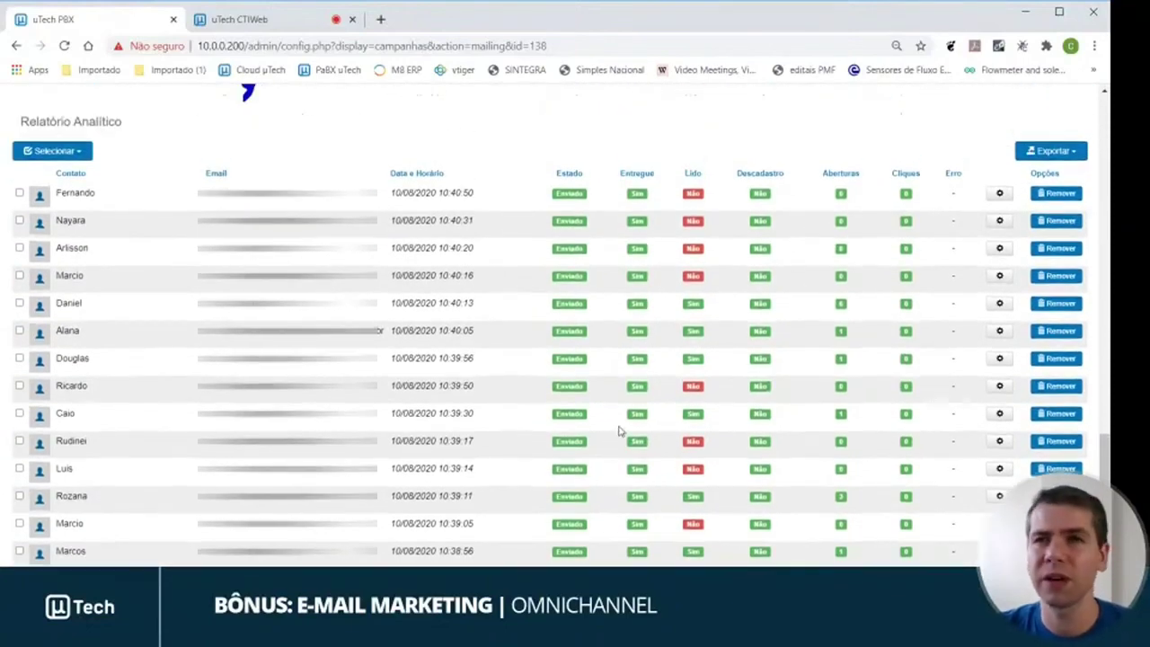
pyautogui.scroll(20, 618, 431)
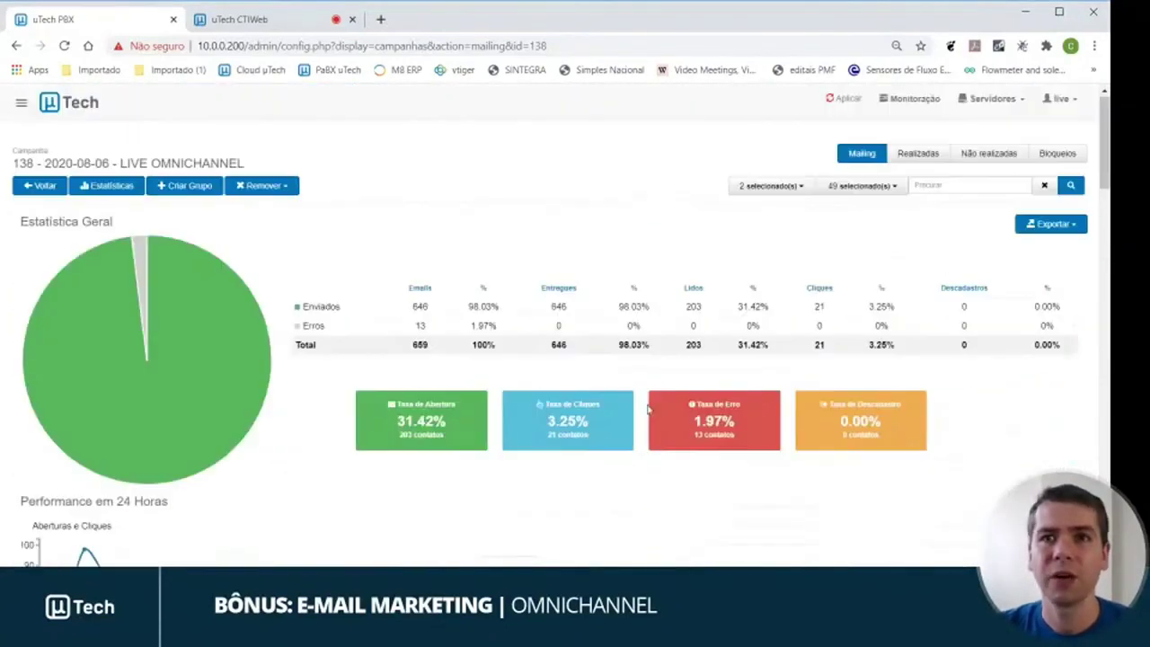
pyautogui.click(958, 185)
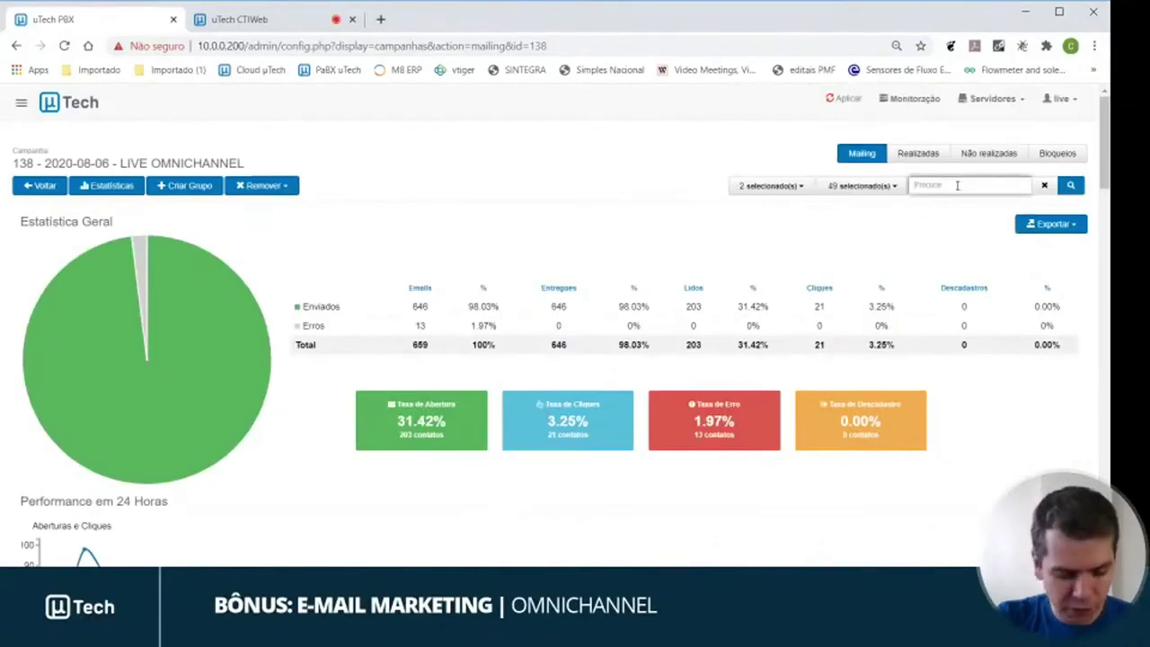
pyautogui.write('li')
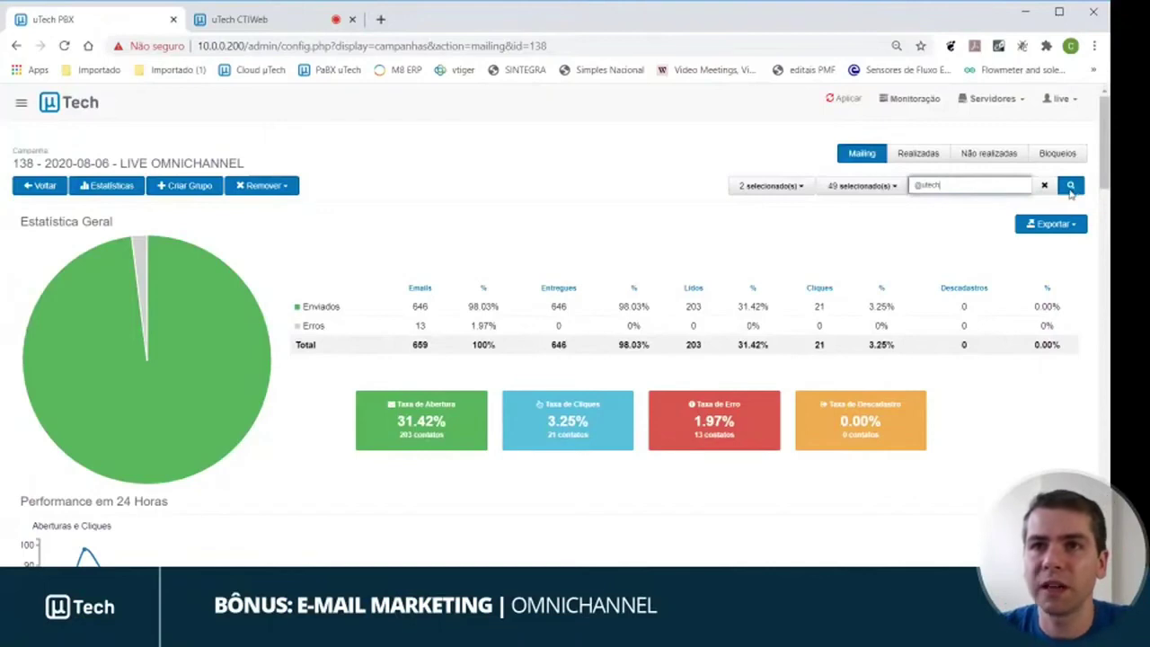
pyautogui.click(1070, 188)
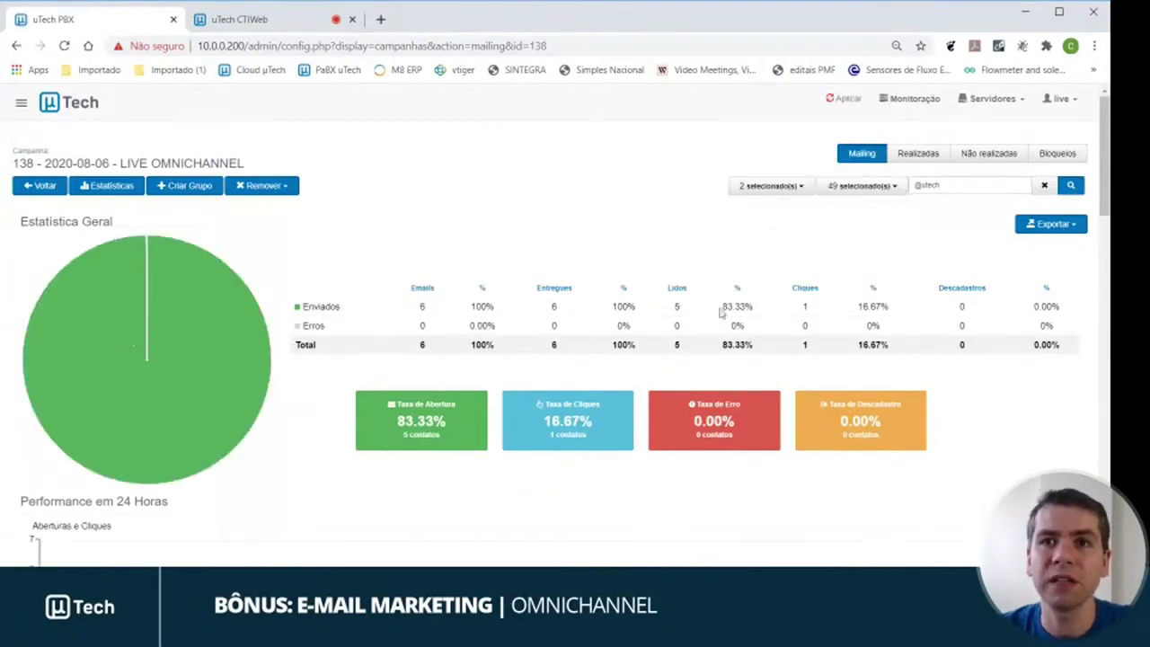
# Step: Open the e-mail timeline of the third contact in the Relatório Analítico
pyautogui.scroll(-10, 844, 329)
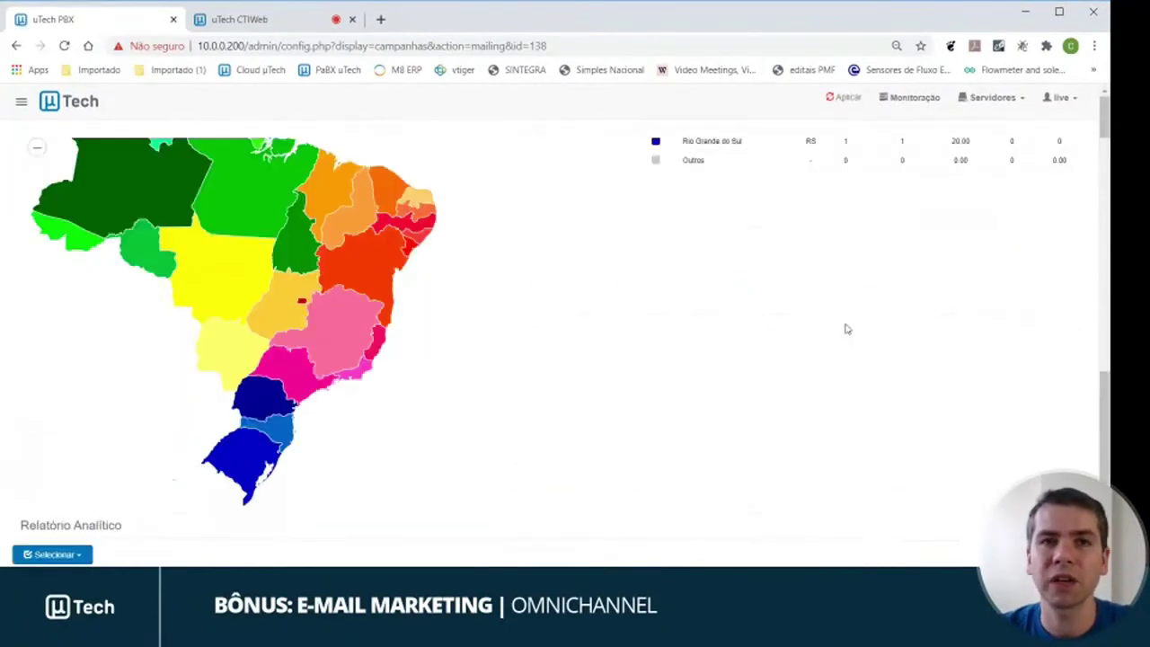
pyautogui.scroll(-3, 844, 329)
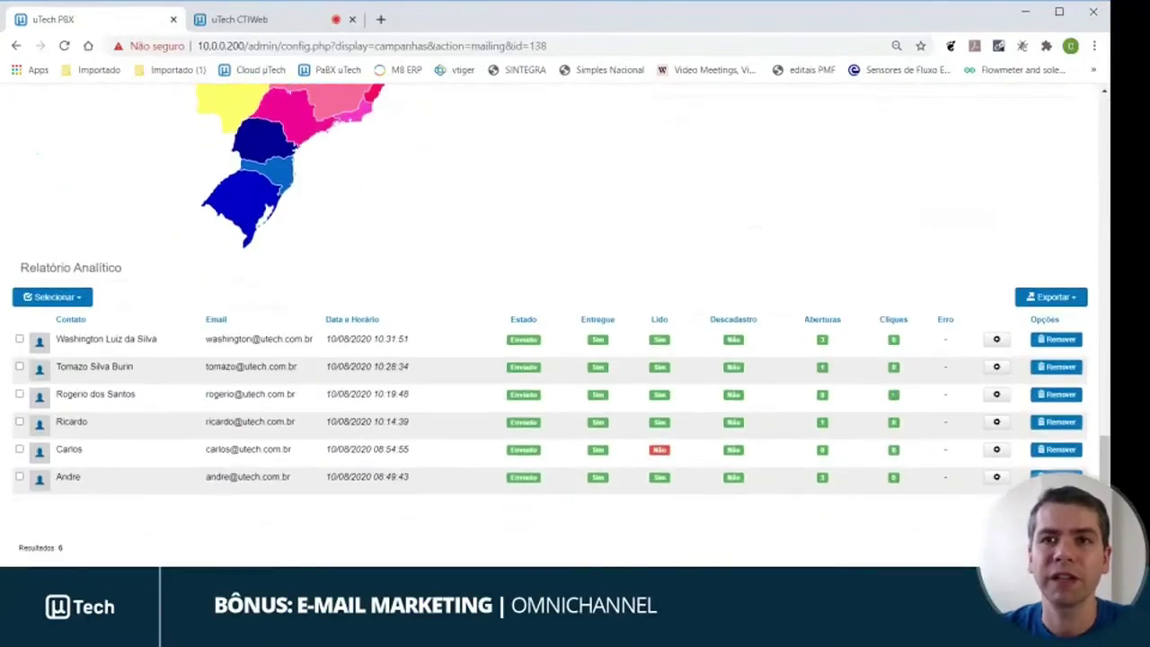
pyautogui.moveTo(73, 393); pyautogui.dragTo(374, 394)
pyautogui.click(379, 393)
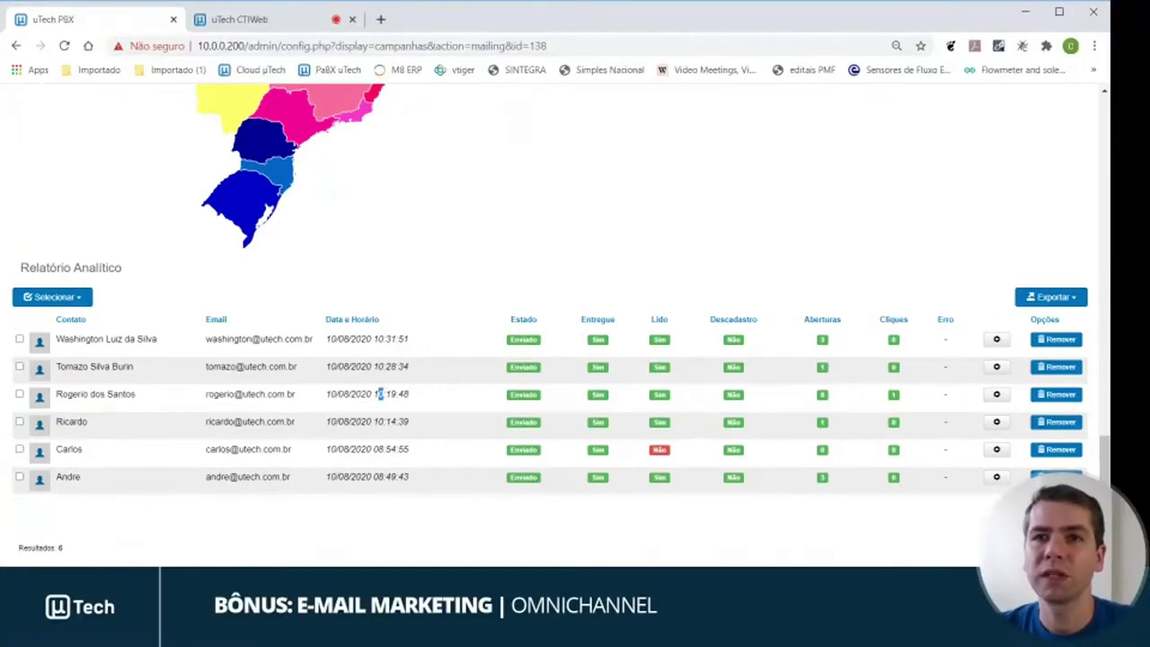
pyautogui.click(996, 400)
# Step: Check the dates and times of the Enviado entry and the first Lido entry in the contact's e-mail timeline
pyautogui.scroll(-3, 723, 419)
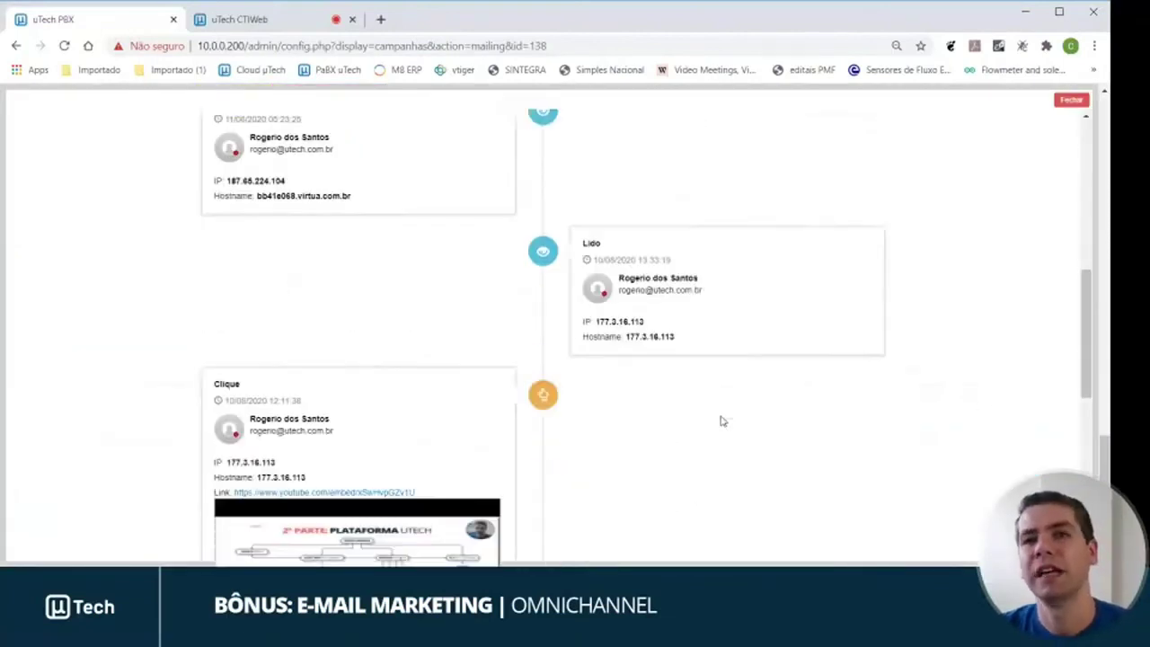
pyautogui.scroll(-5, 723, 420)
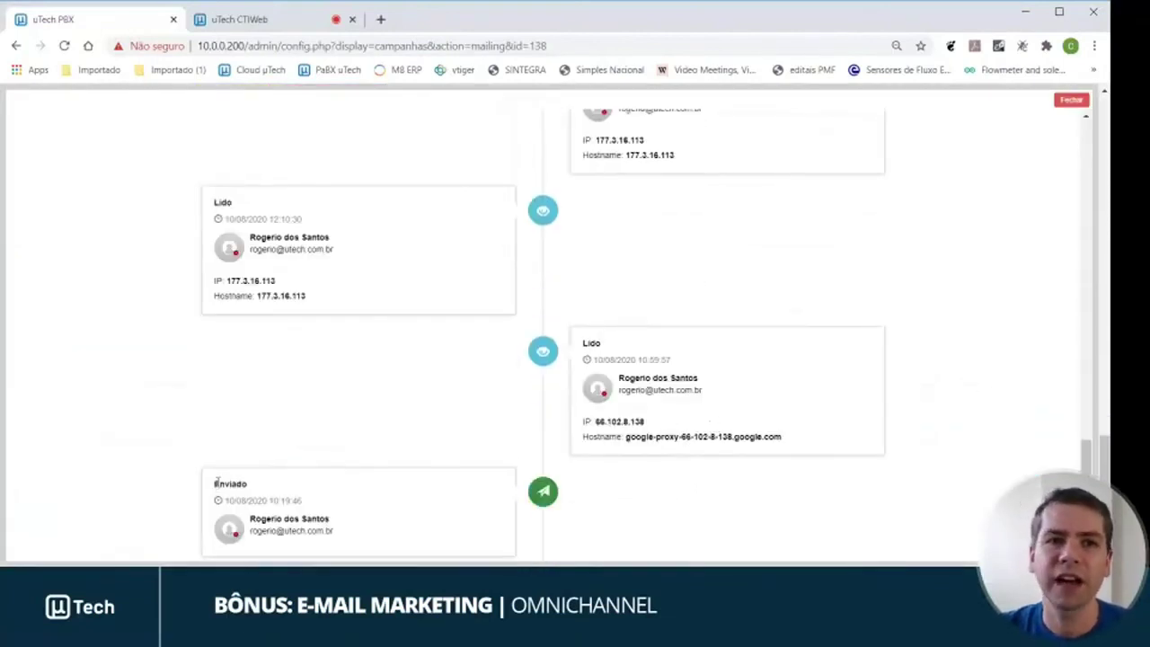
pyautogui.moveTo(216, 482); pyautogui.dragTo(303, 505)
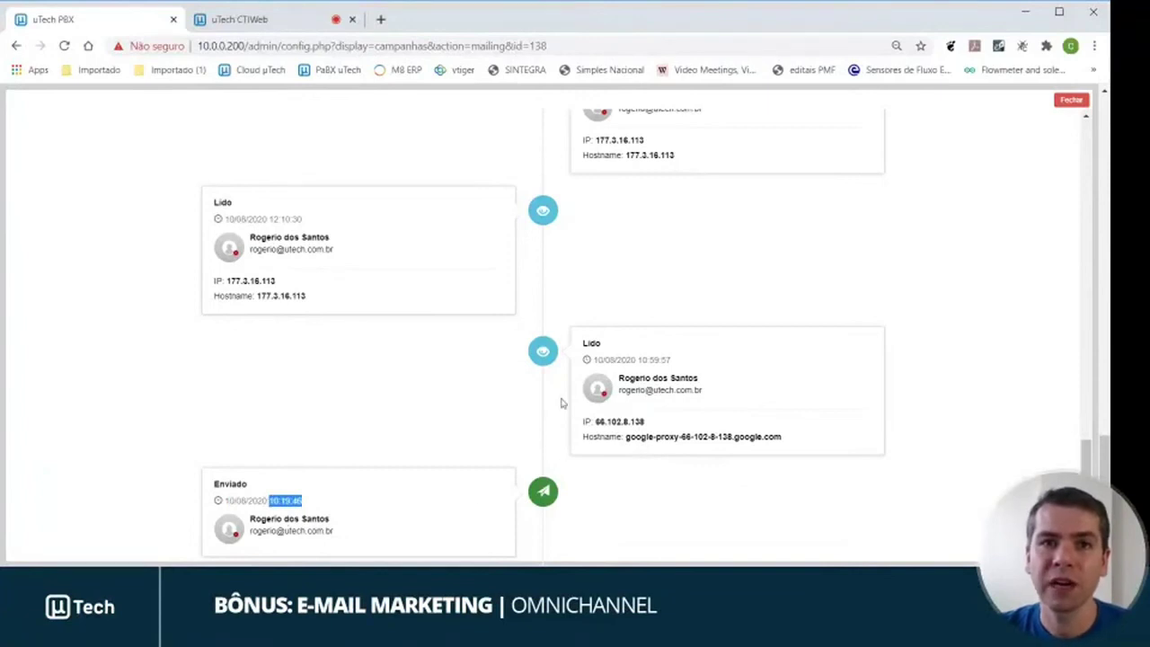
pyautogui.click(655, 360)
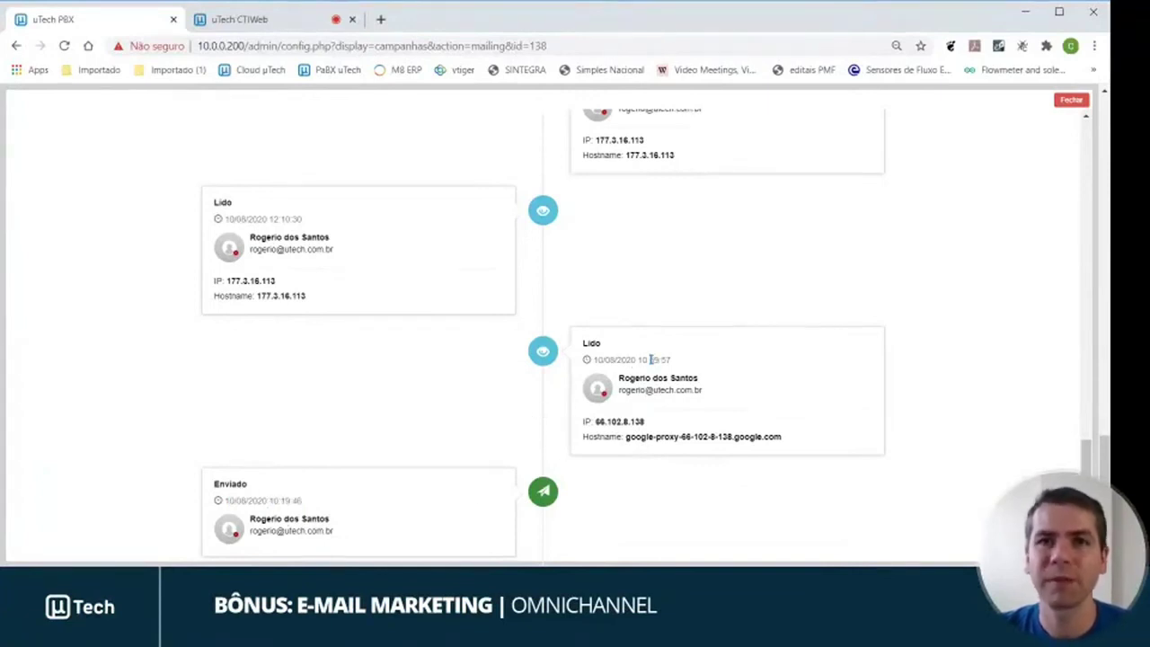
pyautogui.moveTo(583, 343); pyautogui.dragTo(645, 362)
pyautogui.click(649, 361)
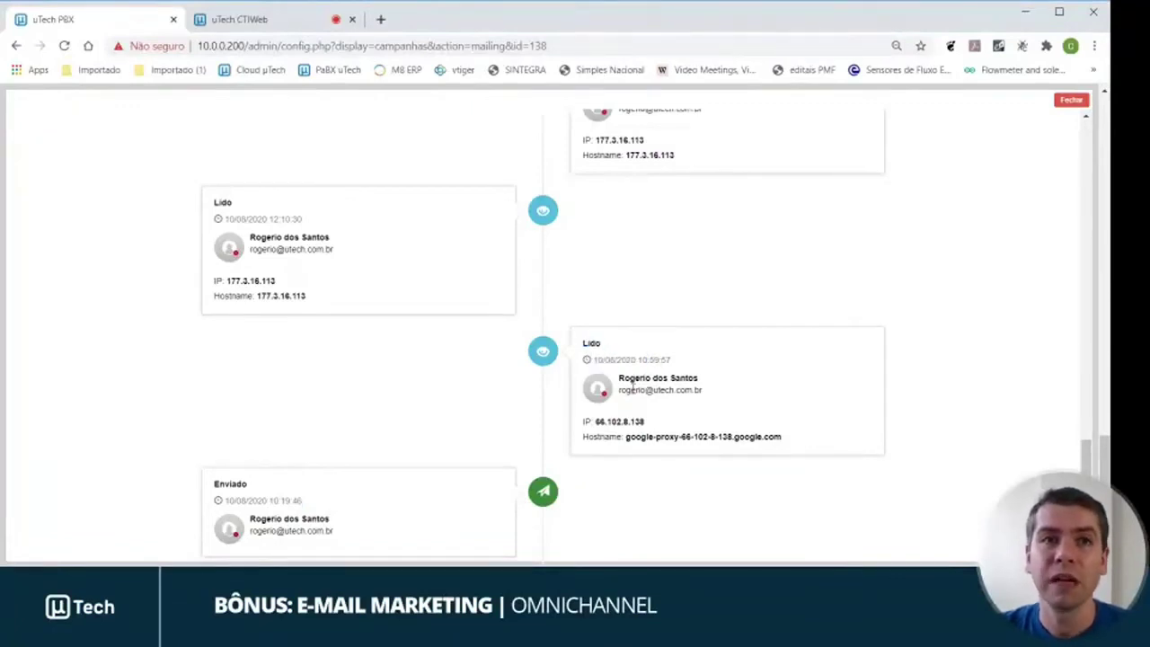
# Step: Follow the subsequent Lido entries to the Clique entry and check its time and the accessed YouTube link
pyautogui.scroll(1, 632, 387)
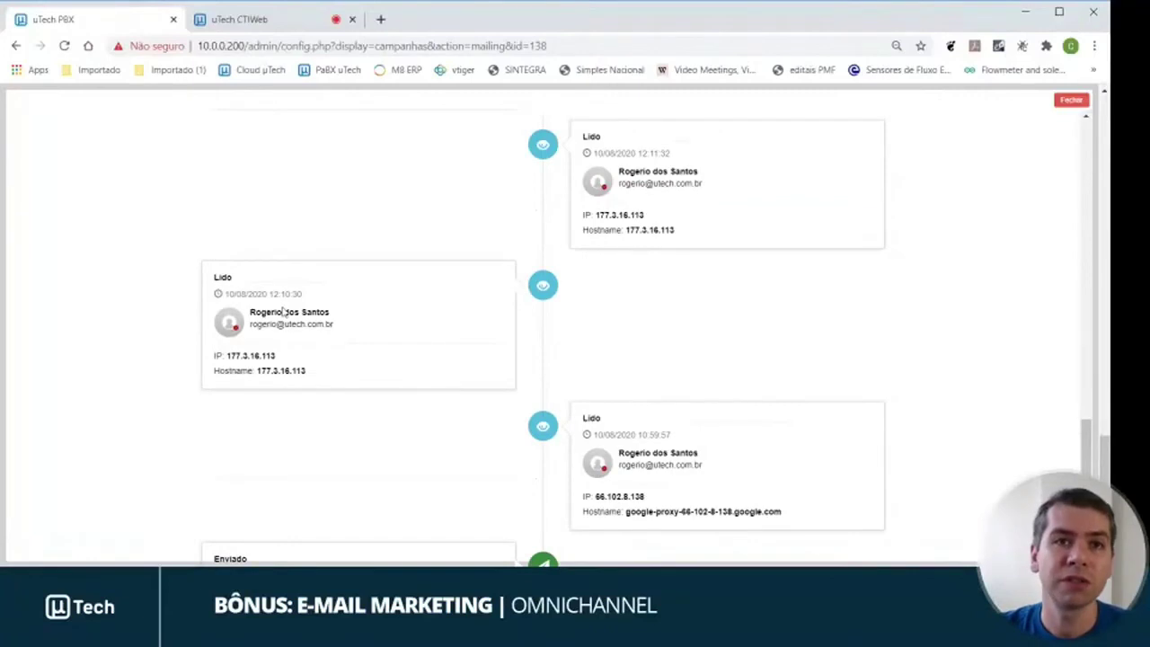
pyautogui.scroll(1, 284, 312)
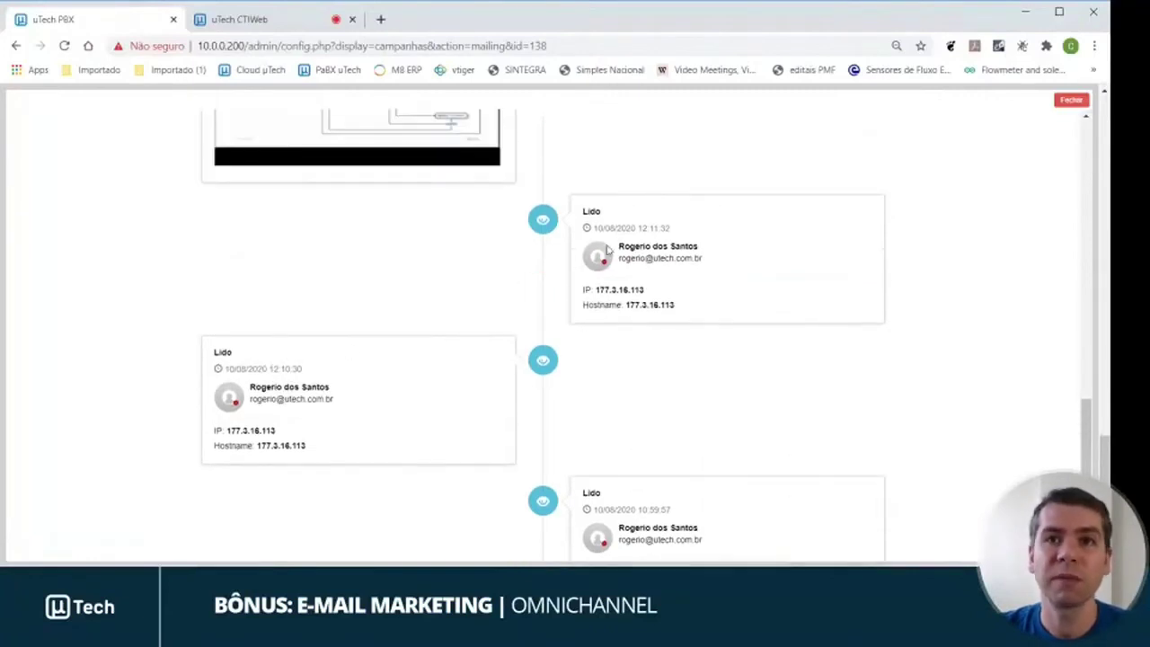
pyautogui.scroll(1, 672, 242)
pyautogui.scroll(1, 655, 349)
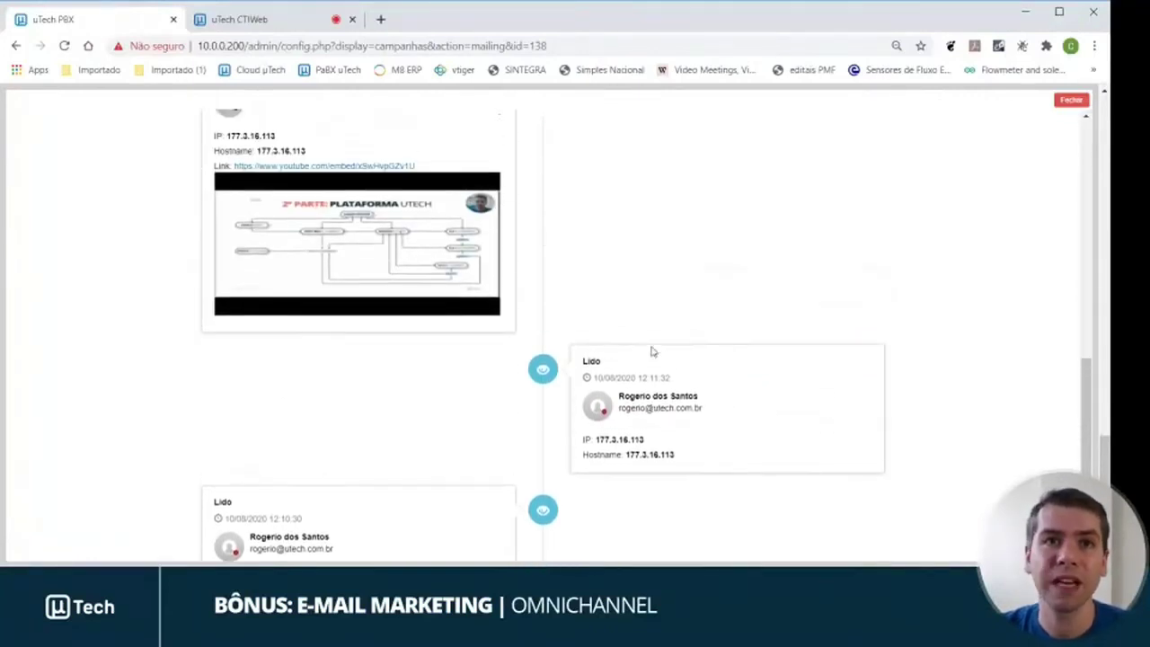
pyautogui.scroll(1, 652, 351)
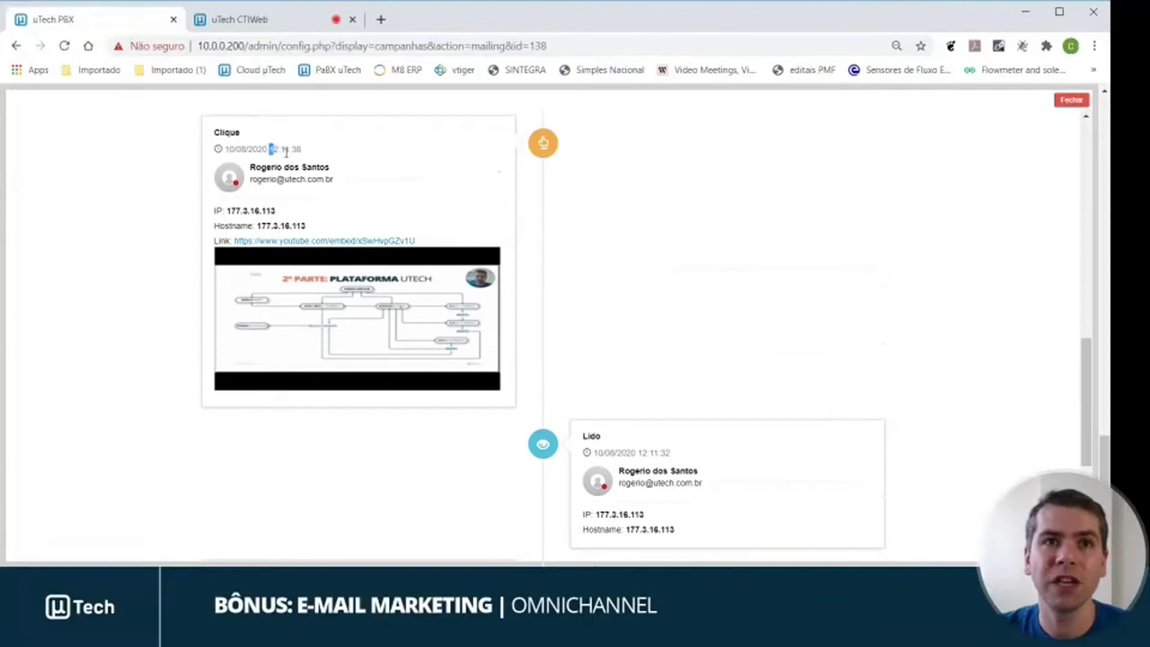
pyautogui.moveTo(285, 152); pyautogui.dragTo(289, 150)
pyautogui.scroll(1, 279, 229)
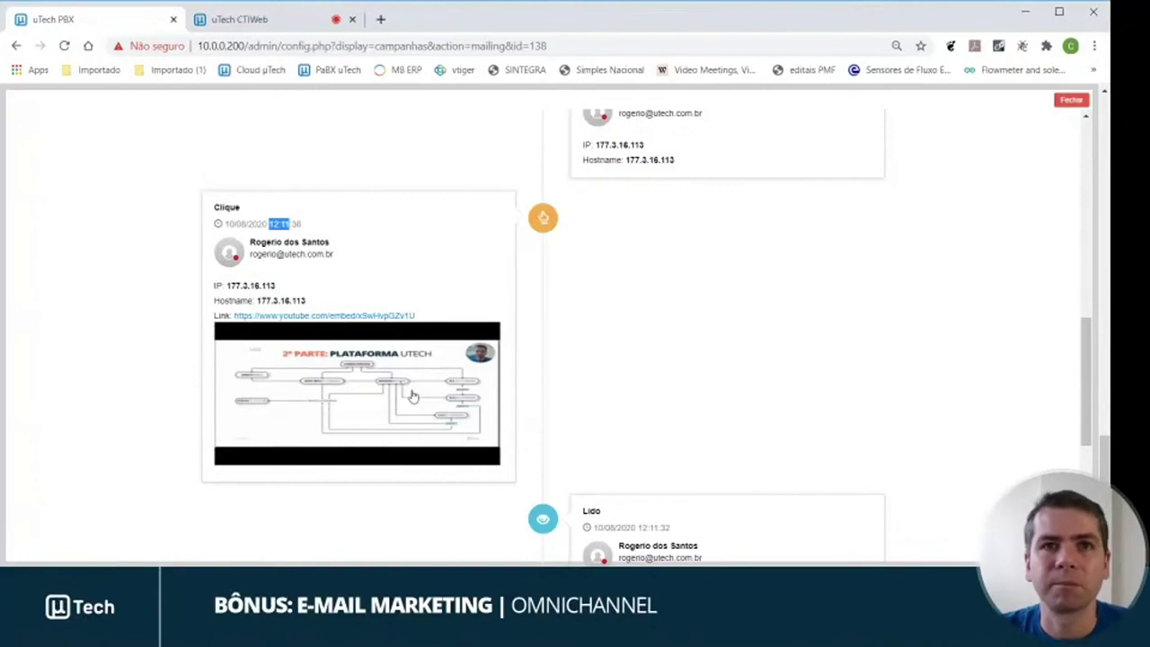
# Step: Read through the most recent Lido entries up to the start of the Timeline do E-mail and close it
pyautogui.scroll(3, 452, 392)
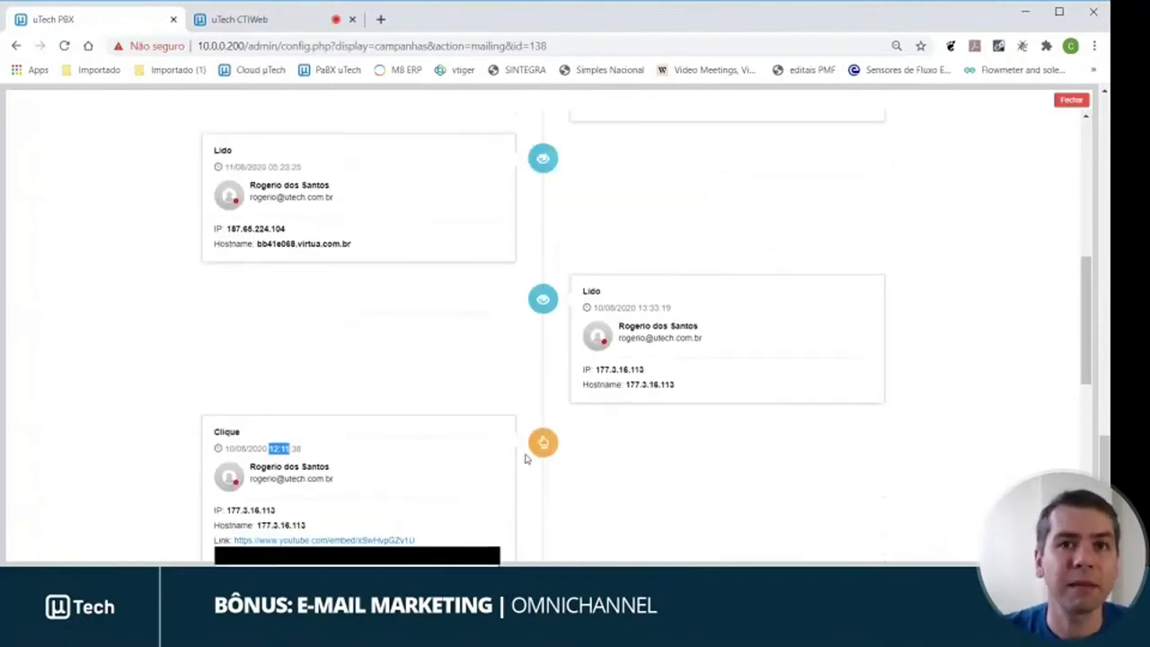
pyautogui.scroll(3, 613, 415)
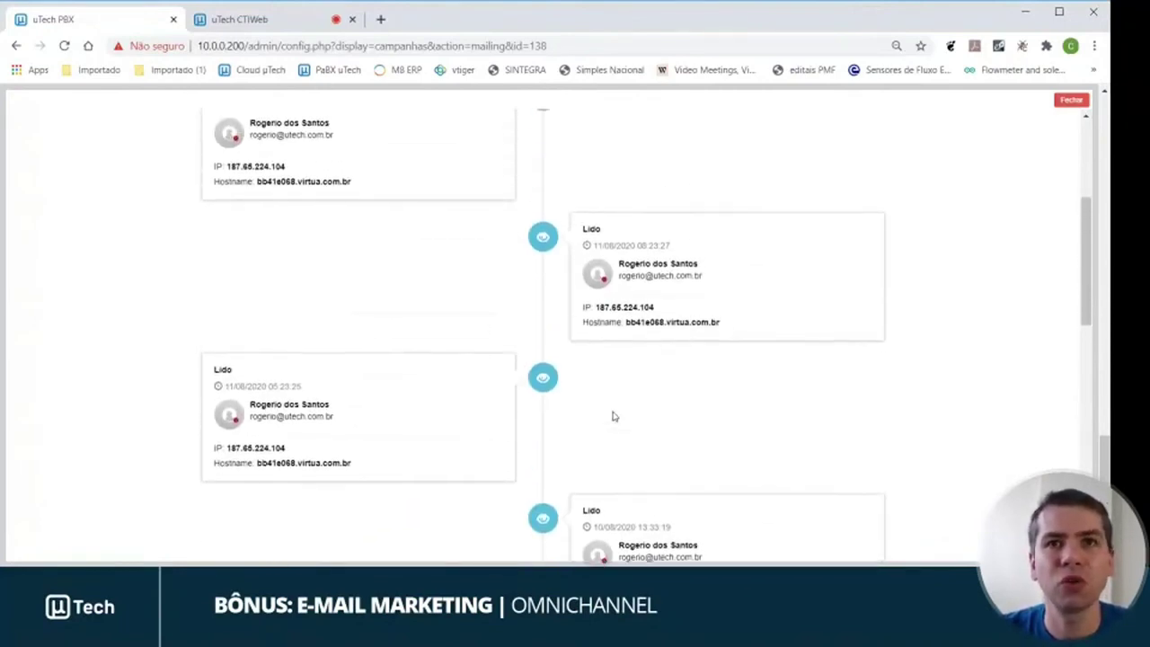
pyautogui.scroll(3, 613, 415)
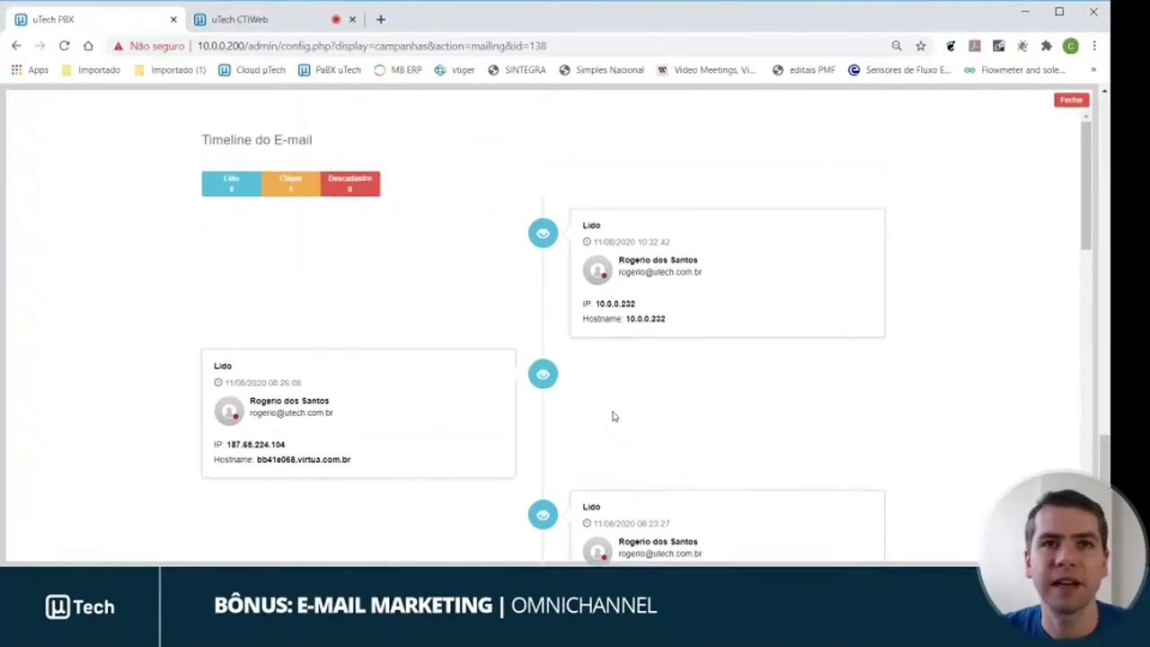
pyautogui.click(1067, 102)
pyautogui.scroll(-2, 853, 381)
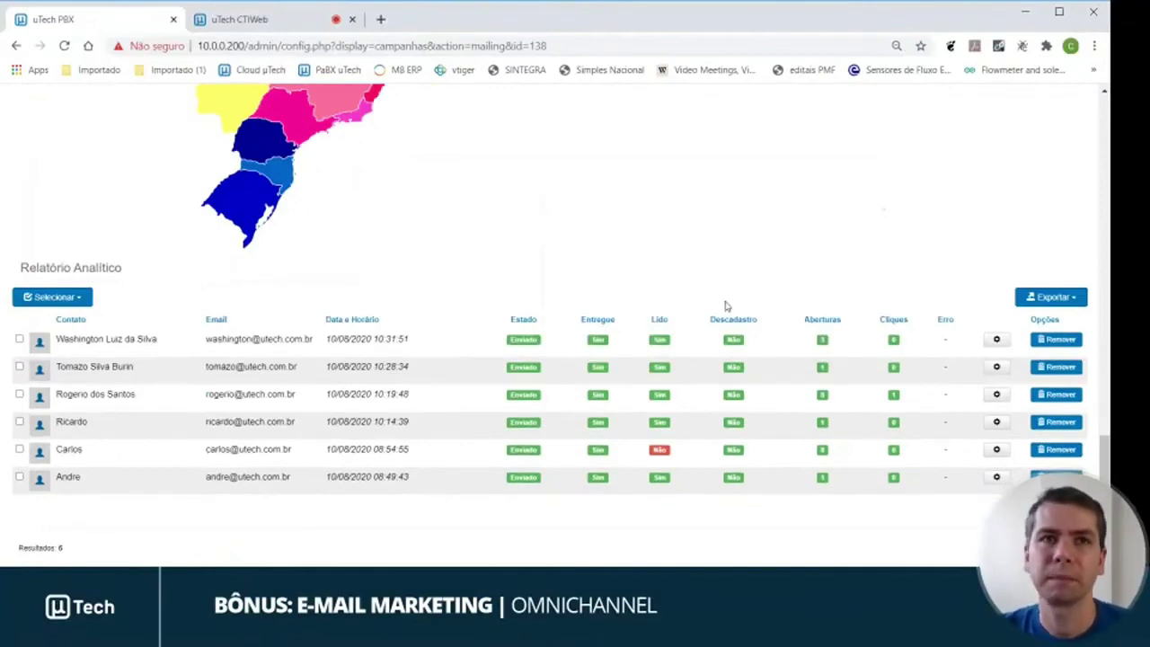
pyautogui.scroll(15, 658, 336)
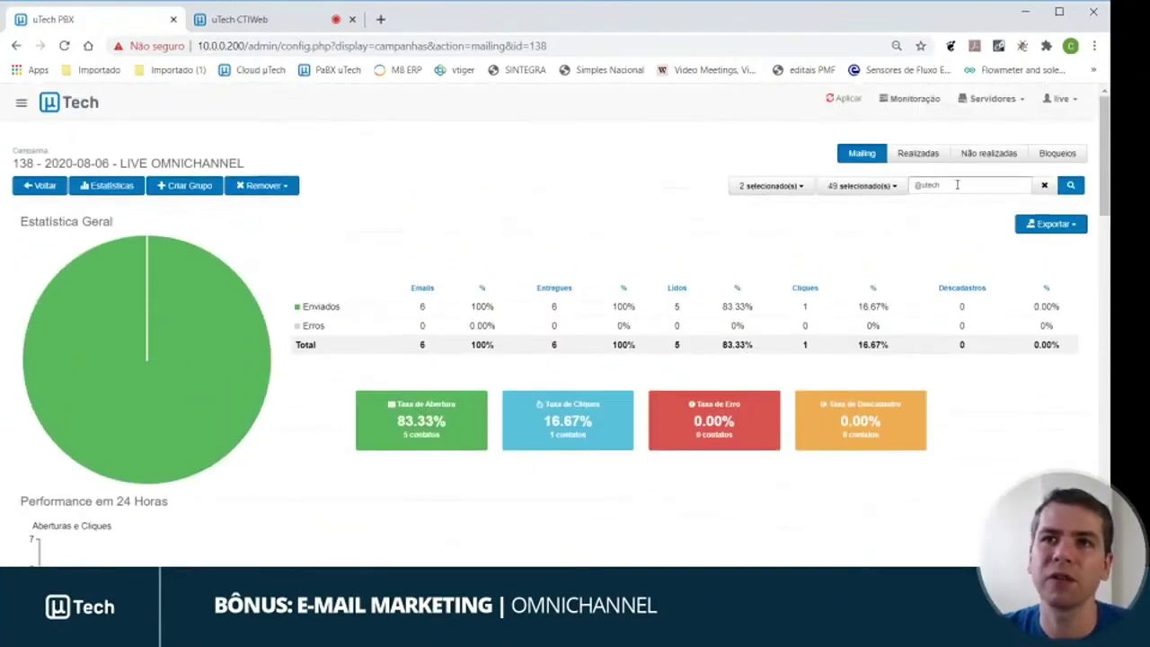
pyautogui.click(1043, 187)
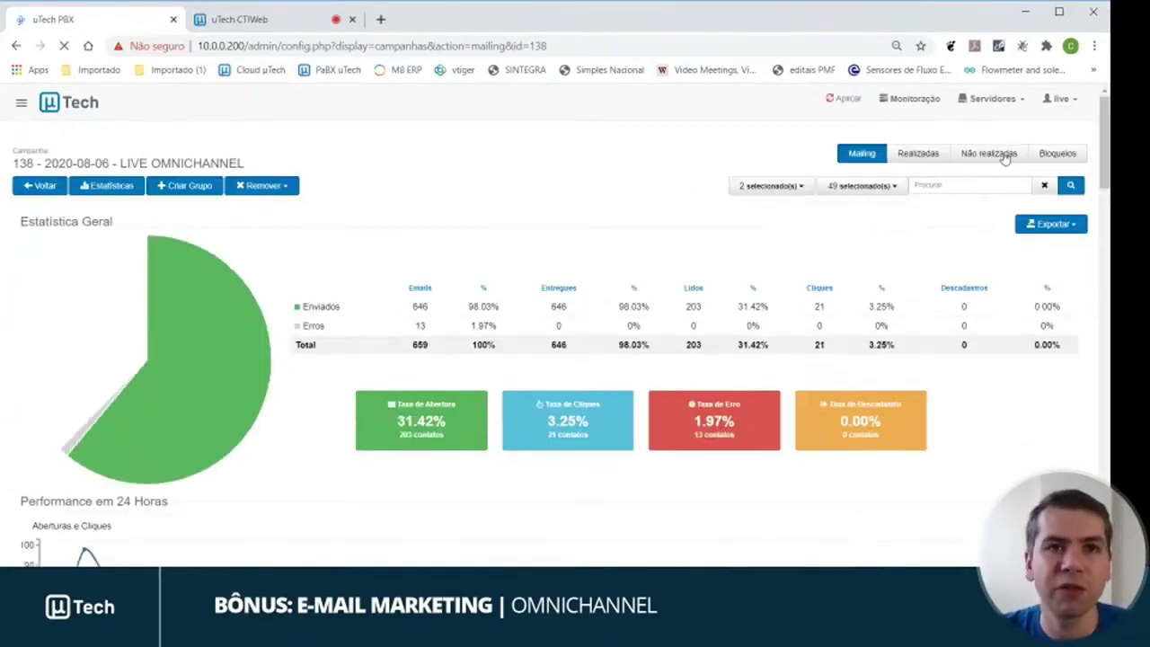
# Step: Review the unfiltered campaign's Estatística Geral table and its open, click, error and unsubscribe rates
pyautogui.scroll(-2, 422, 378)
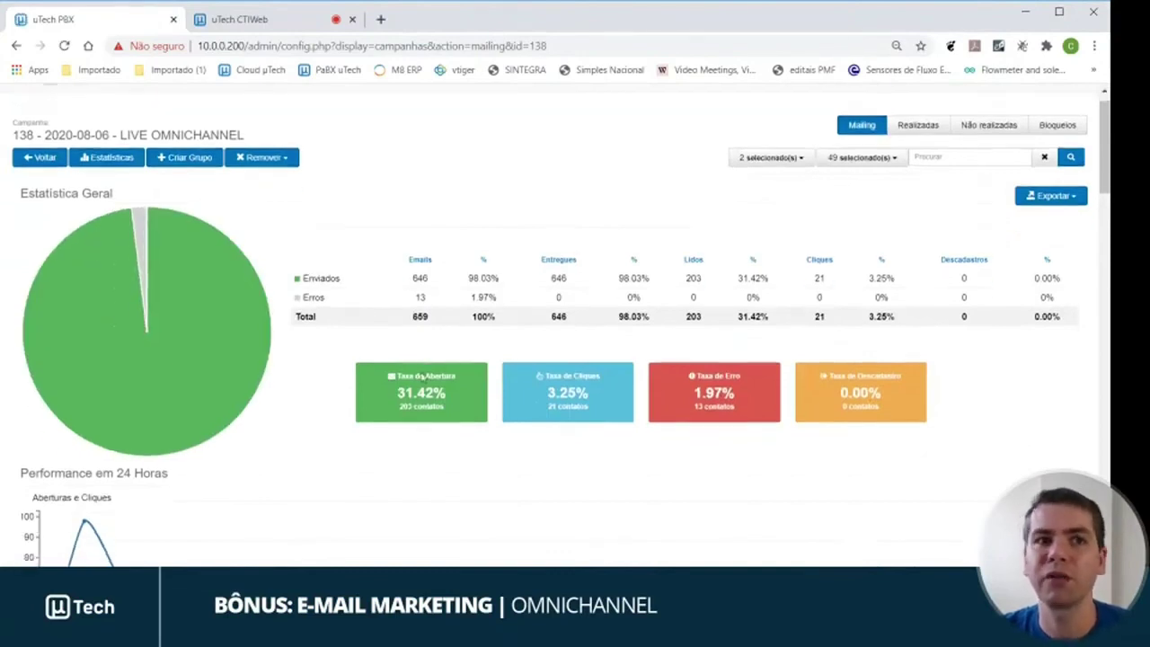
pyautogui.scroll(-1, 422, 377)
pyautogui.scroll(2, 421, 378)
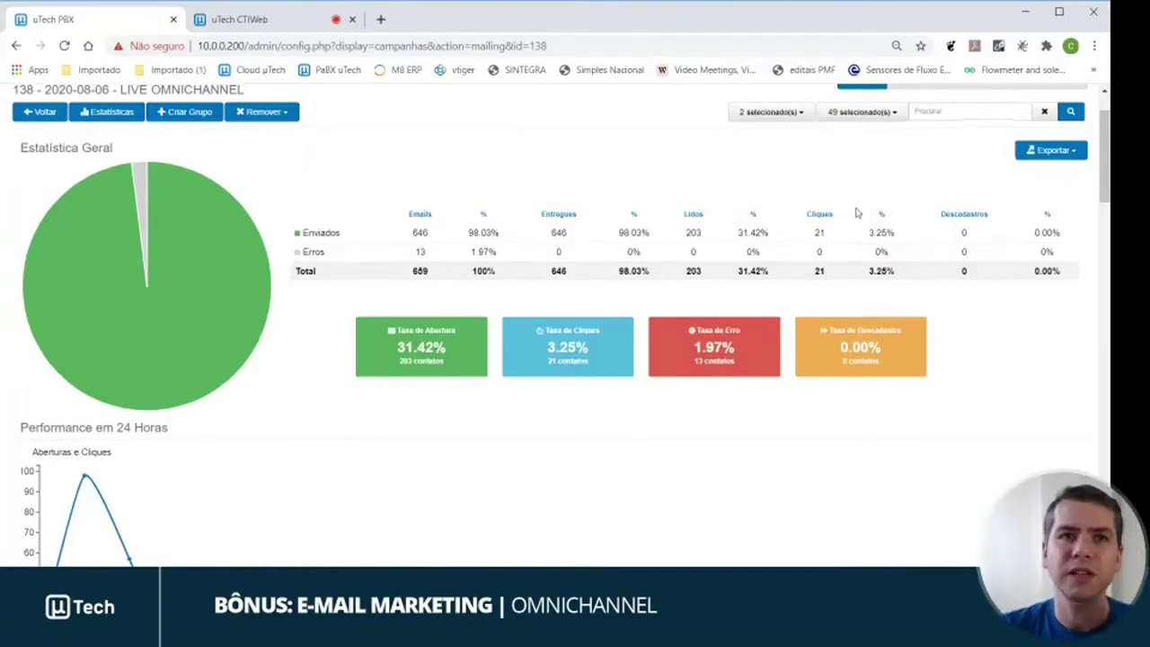
pyautogui.scroll(1, 858, 211)
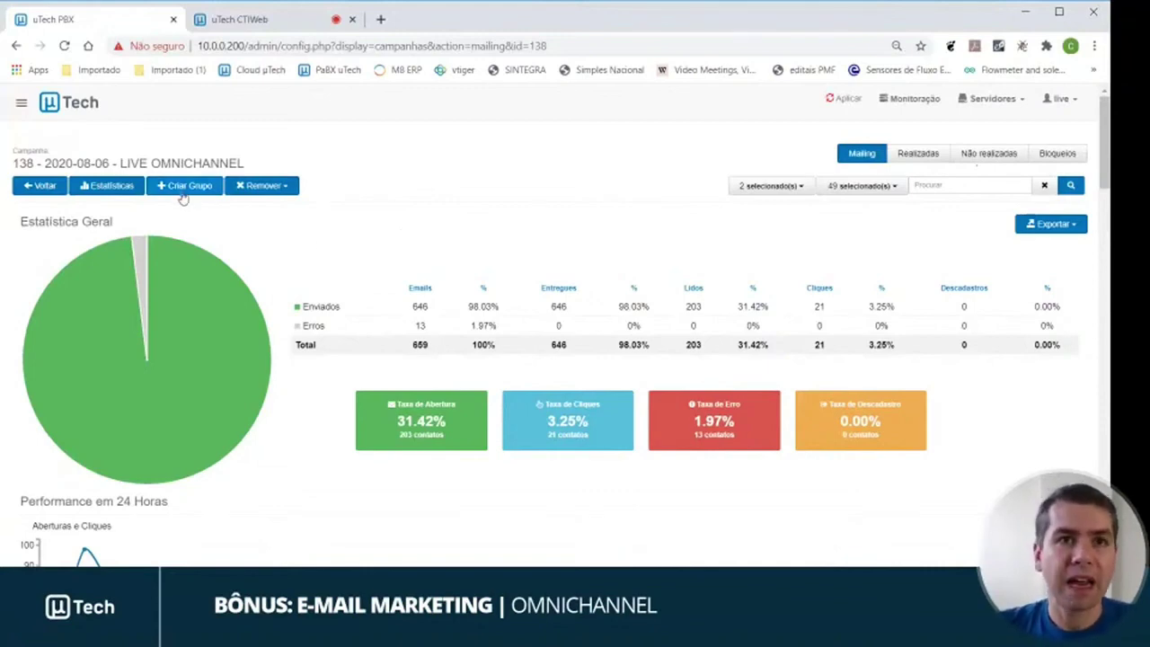
pyautogui.moveTo(141, 236)
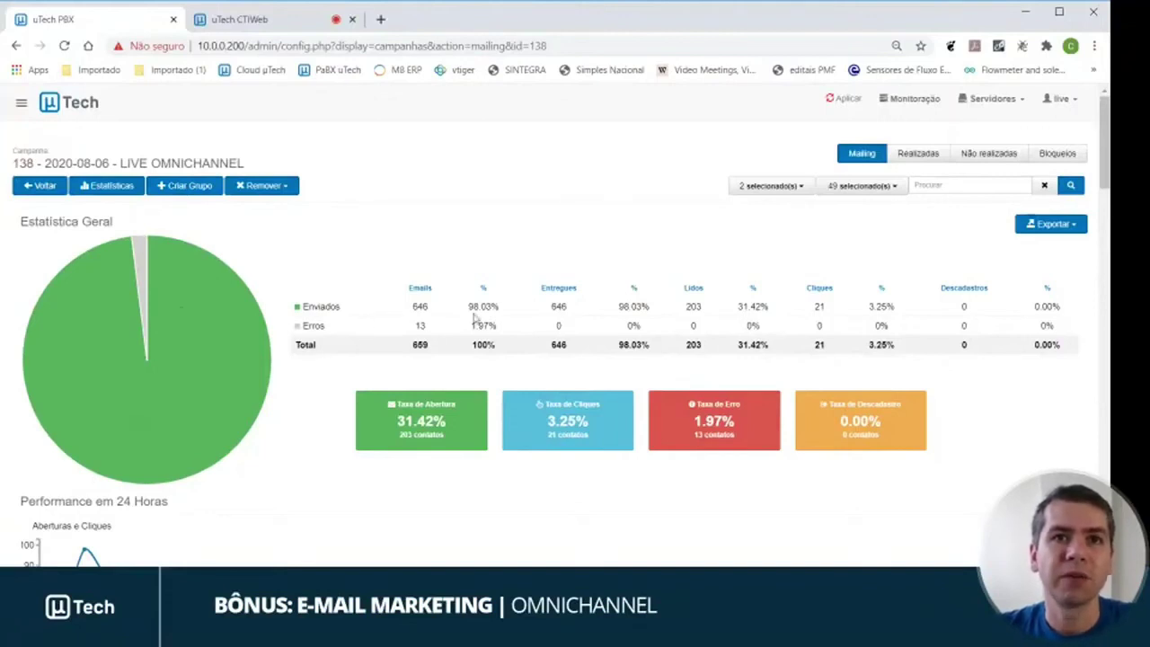
pyautogui.scroll(-2, 494, 319)
pyautogui.scroll(2, 500, 319)
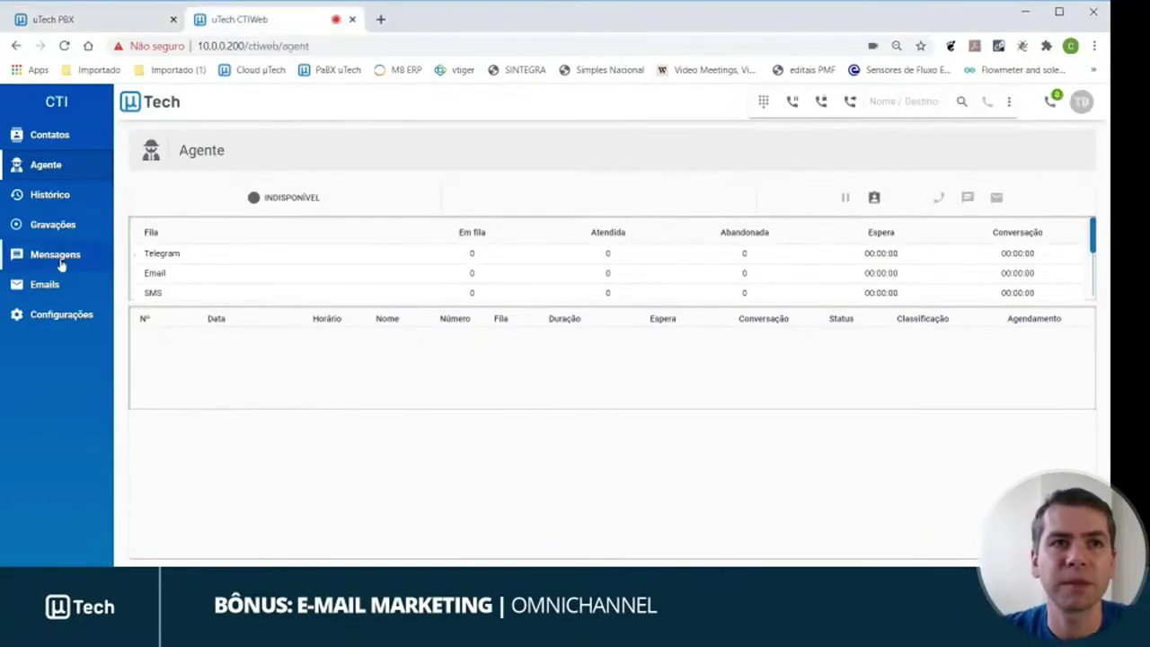
# Step: In uTech CTIWeb's Emails, open the most recent conversation and read one of its Notificação de Clique messages
pyautogui.click(50, 286)
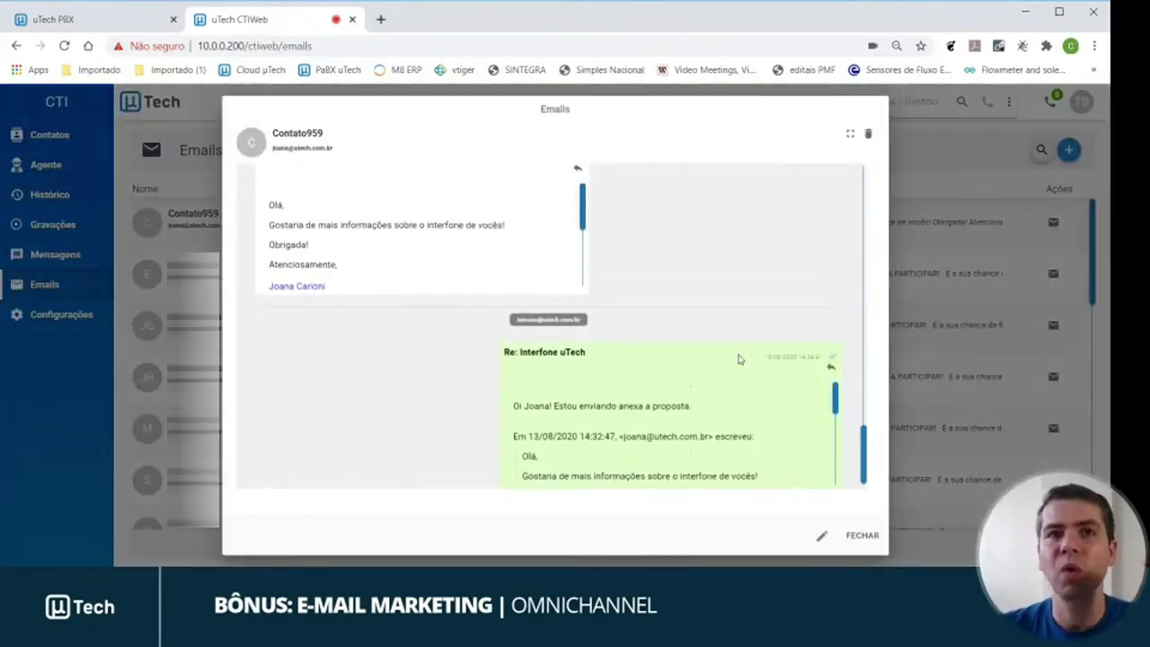
pyautogui.scroll(5, 739, 359)
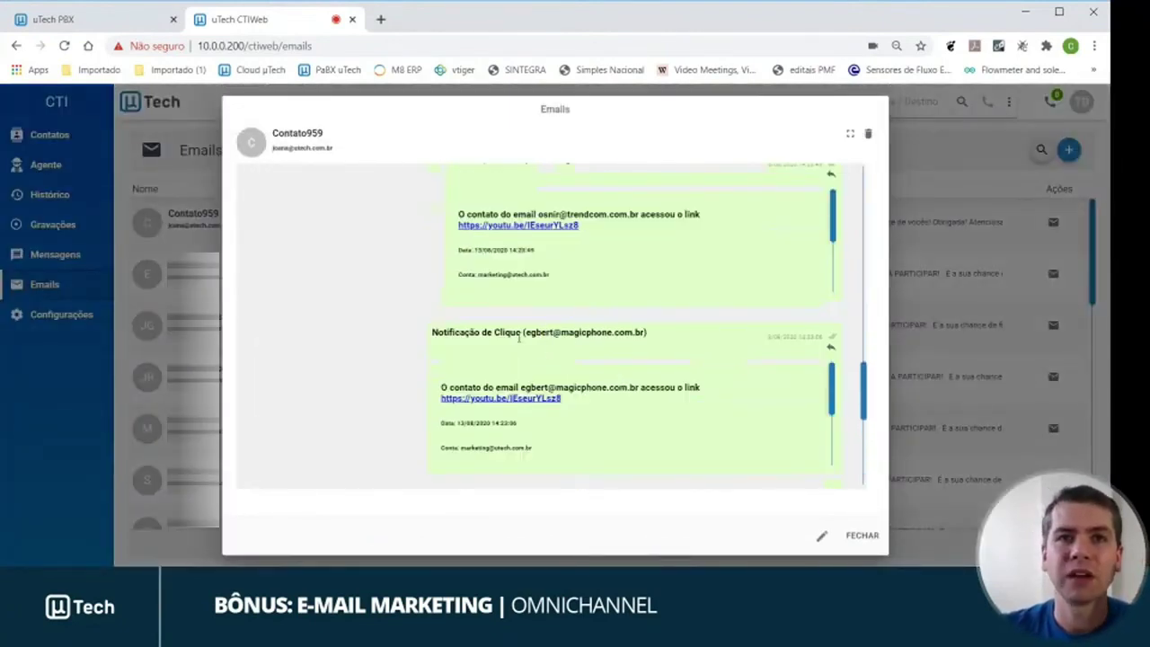
pyautogui.moveTo(440, 333); pyautogui.dragTo(523, 336)
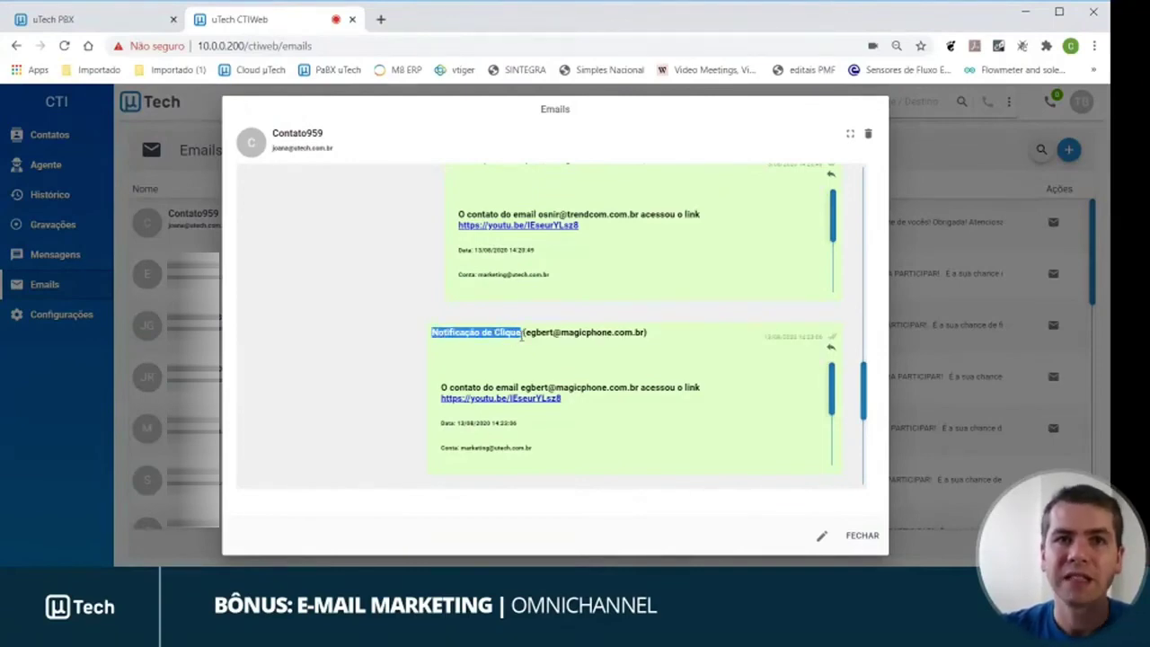
pyautogui.moveTo(522, 336); pyautogui.dragTo(667, 387)
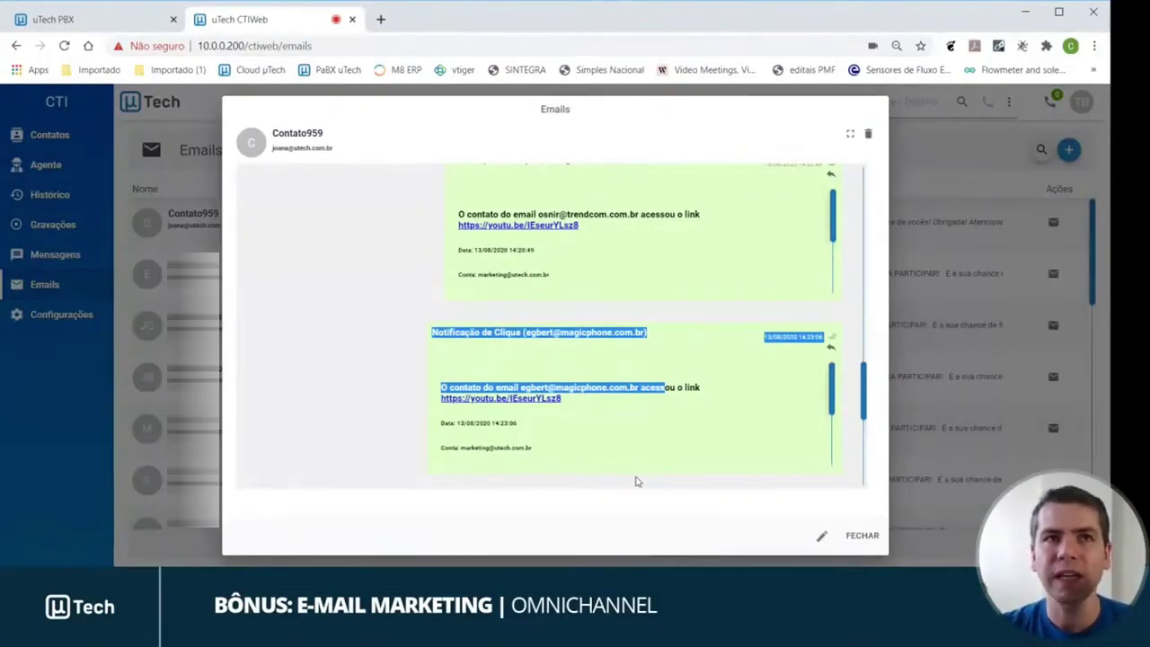
# Step: Close the e-mail conversation in uTech CTIWeb and return to the LIVE OMNICHANNEL campaign statistics in uTech PBX
pyautogui.click(135, 25)
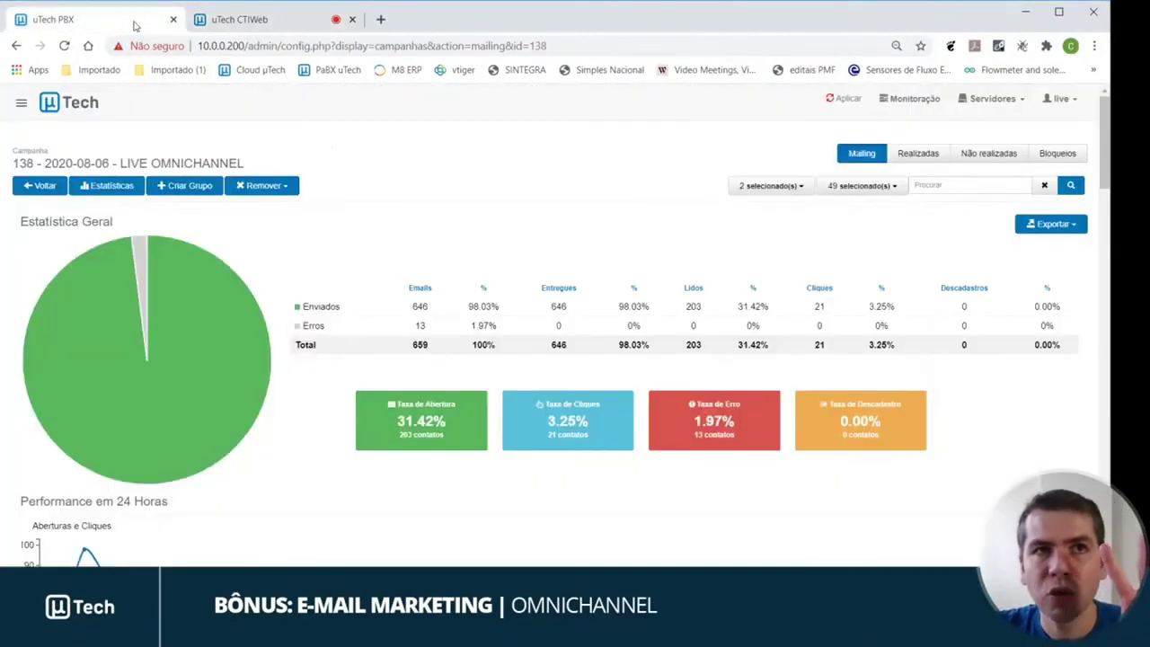
pyautogui.click(217, 27)
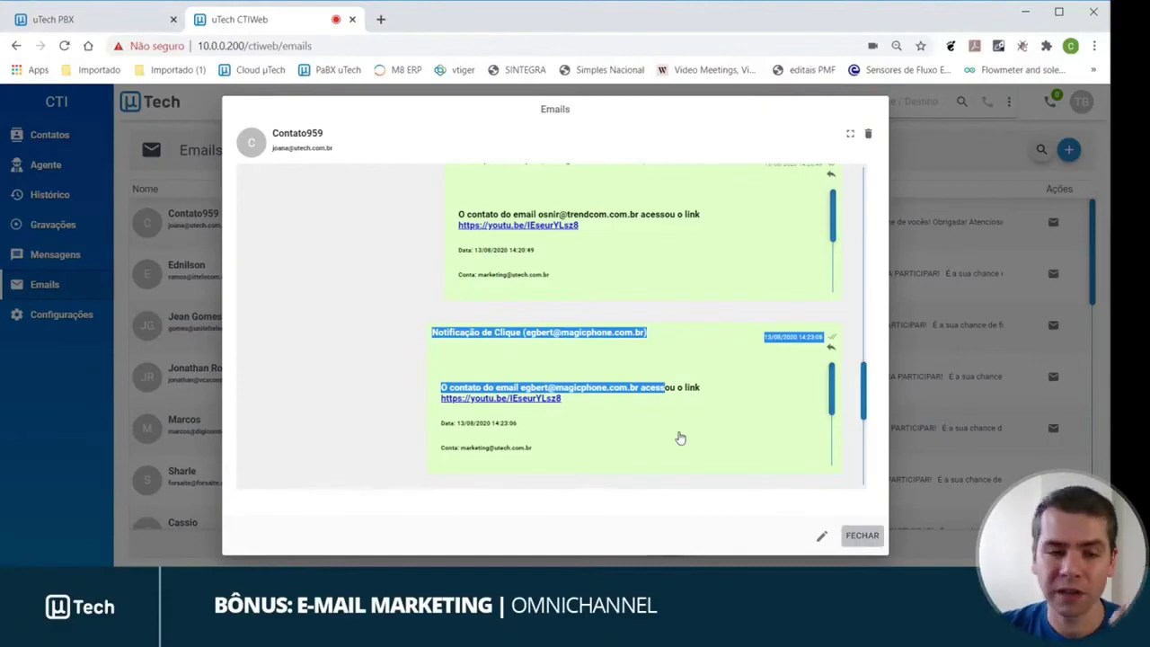
pyautogui.press('Escape')
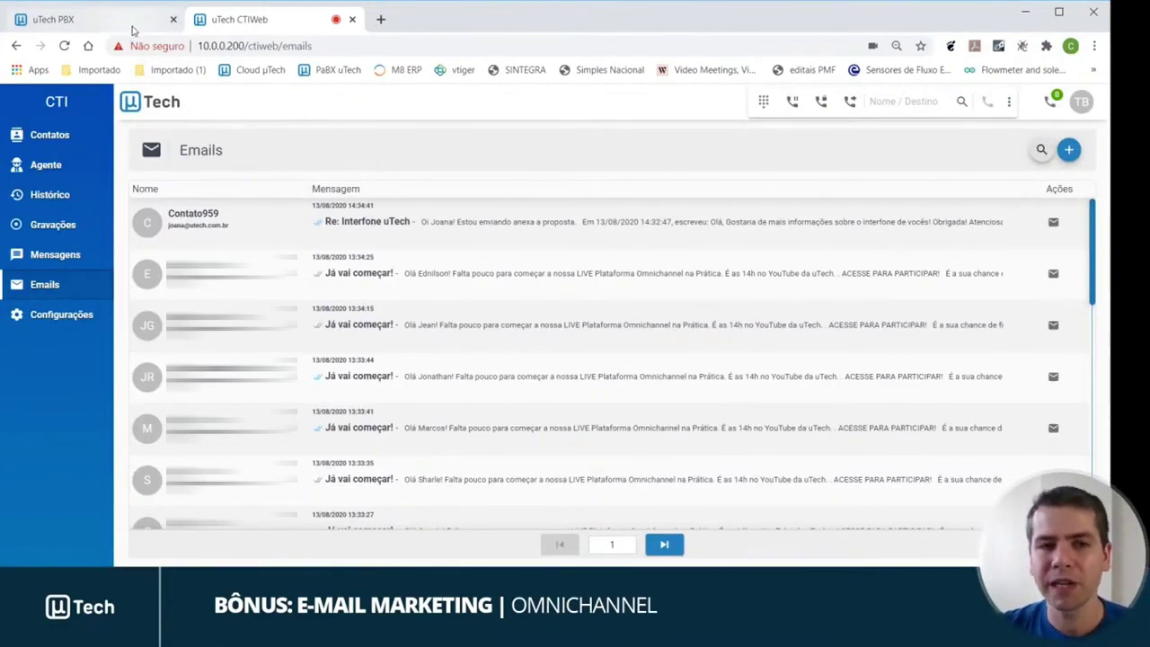
pyautogui.click(132, 30)
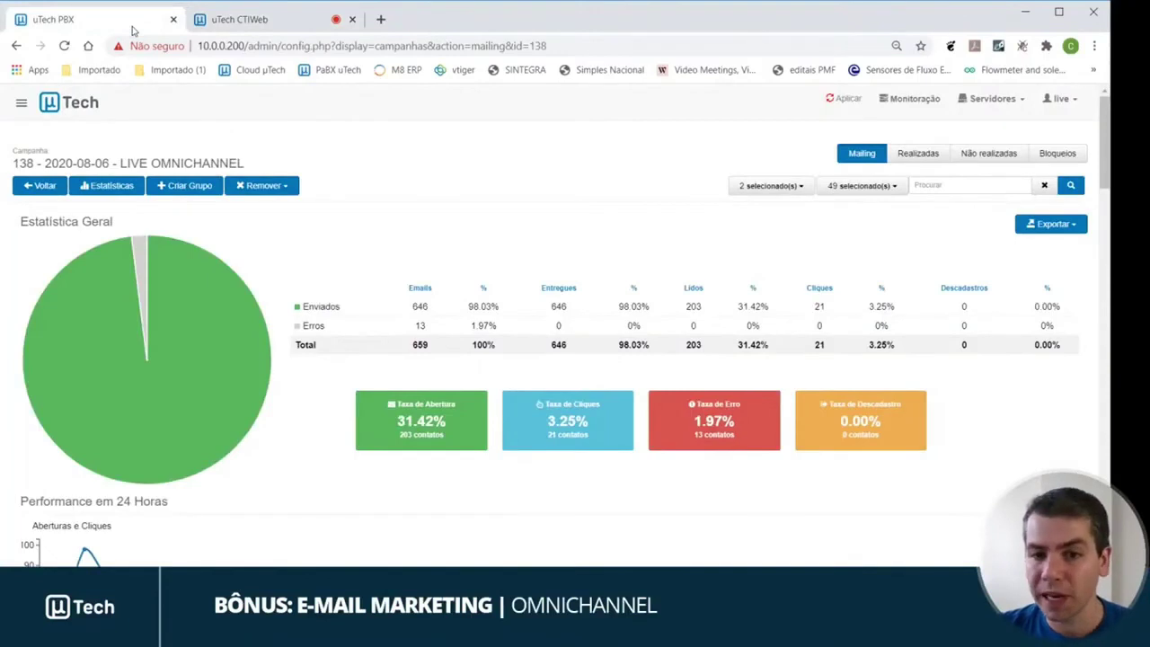